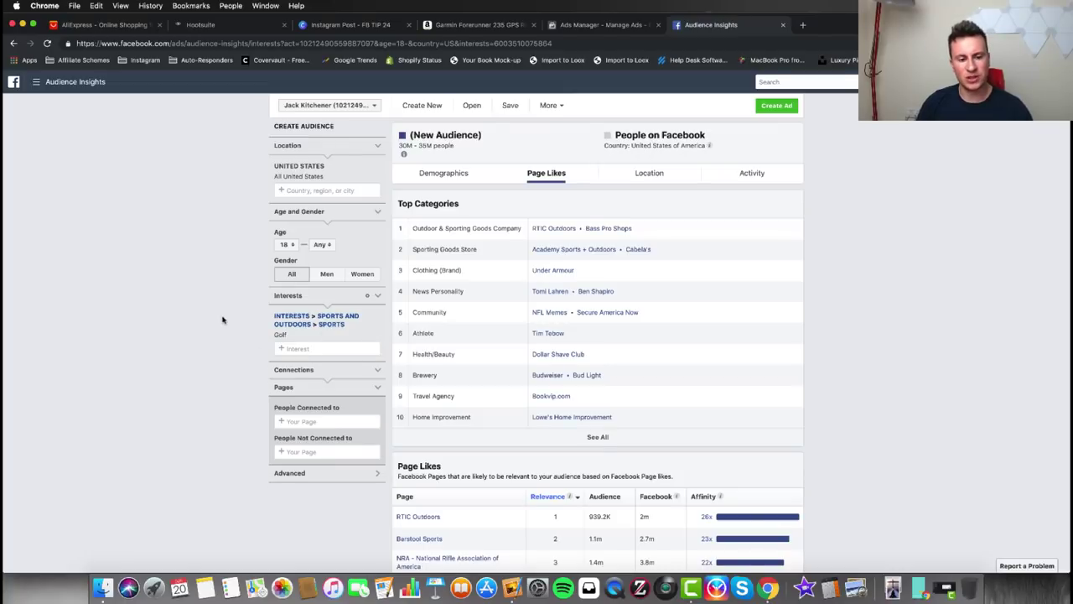
# Step: Check the demographics of the Golf interest audience and return to its page likes
pyautogui.click(457, 176)
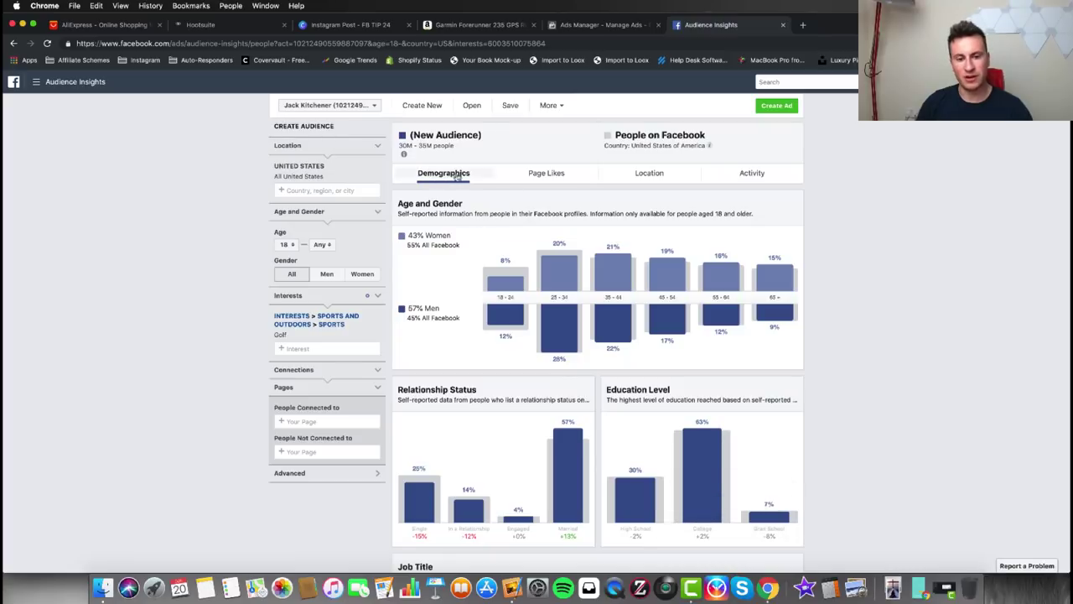
pyautogui.click(543, 178)
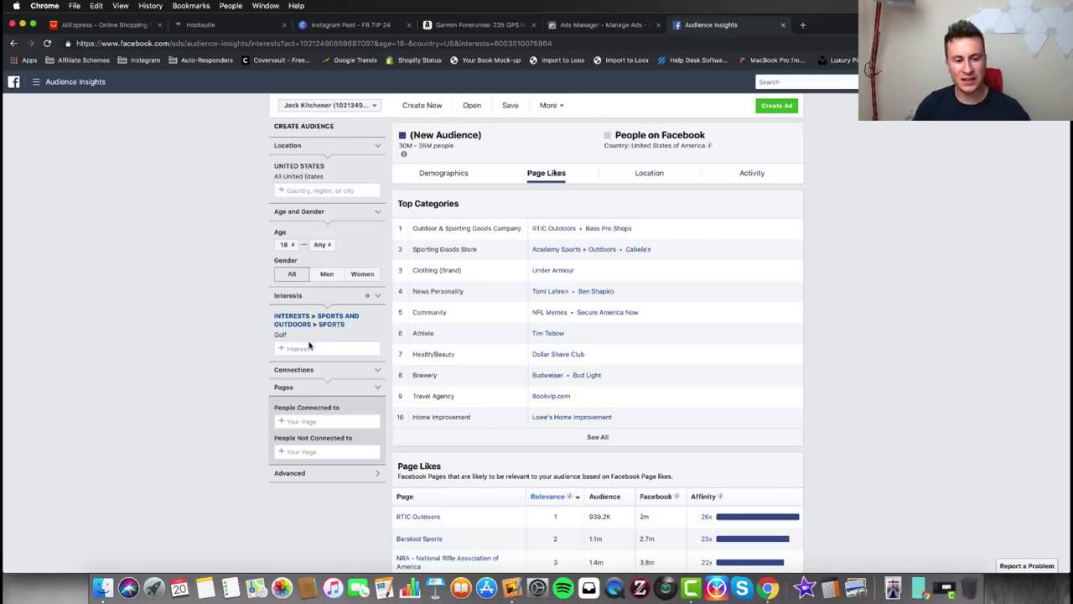
pyautogui.moveTo(321, 329)
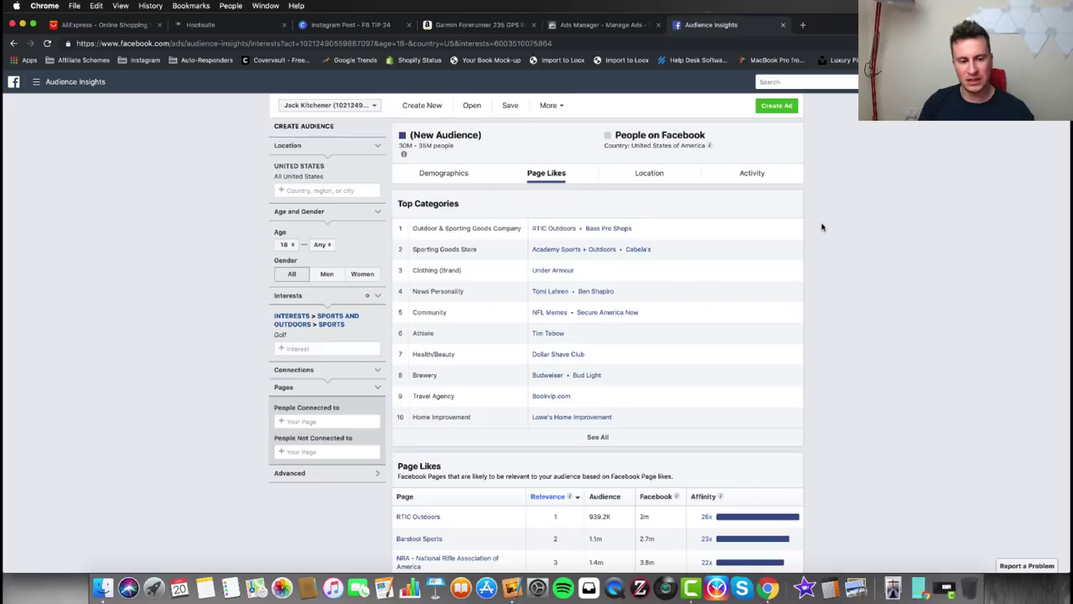
# Step: Open the RTIC Outdoors and Bass Pro Shops pages from the first top category in separate browser tabs
pyautogui.rightClick(560, 231)
pyautogui.click(580, 234)
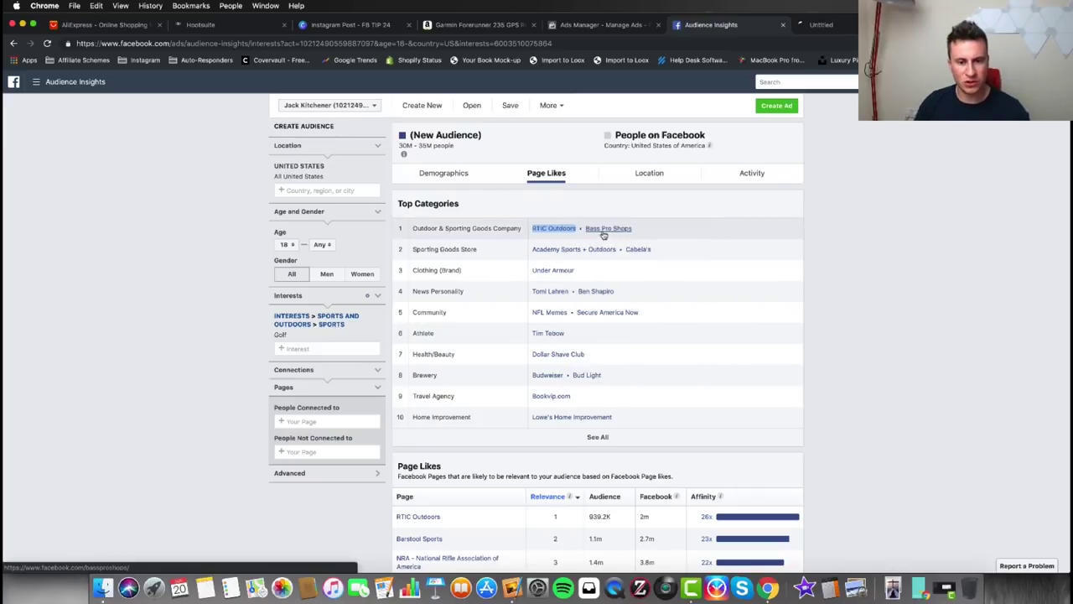
pyautogui.rightClick(610, 229)
pyautogui.click(615, 234)
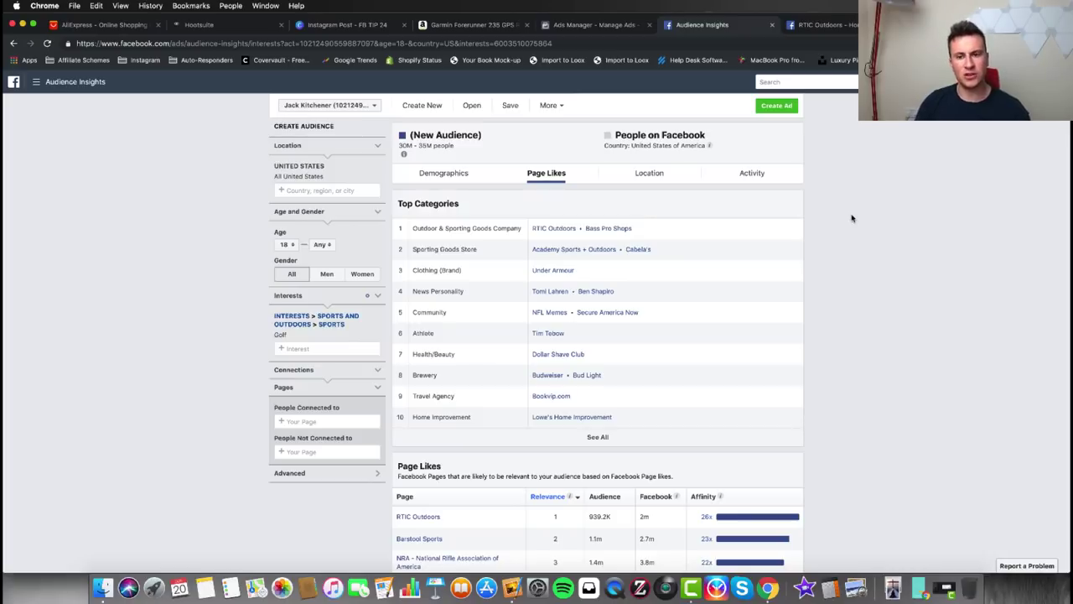
# Step: Examine the RTIC Outdoors page's videos, photos and posts to judge how relevant it is to the Golf interest
pyautogui.click(828, 25)
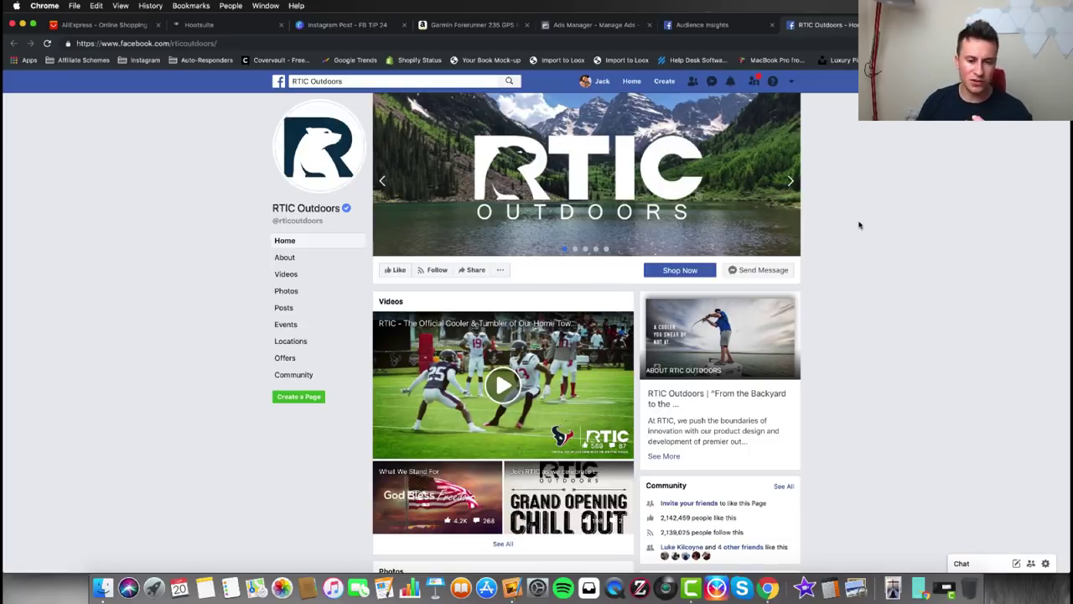
pyautogui.click(727, 30)
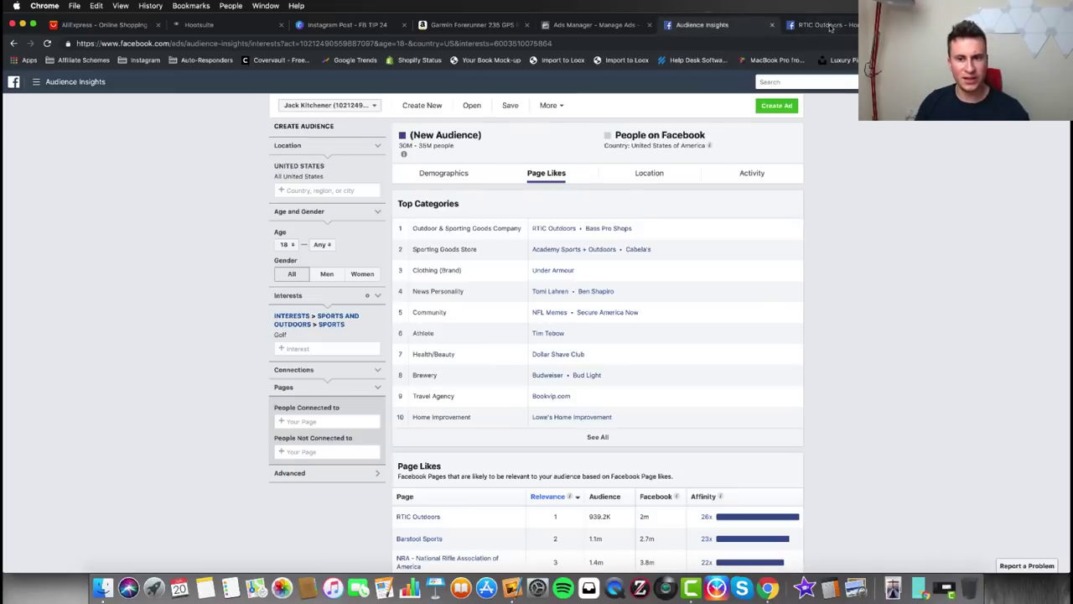
pyautogui.click(835, 27)
pyautogui.click(726, 27)
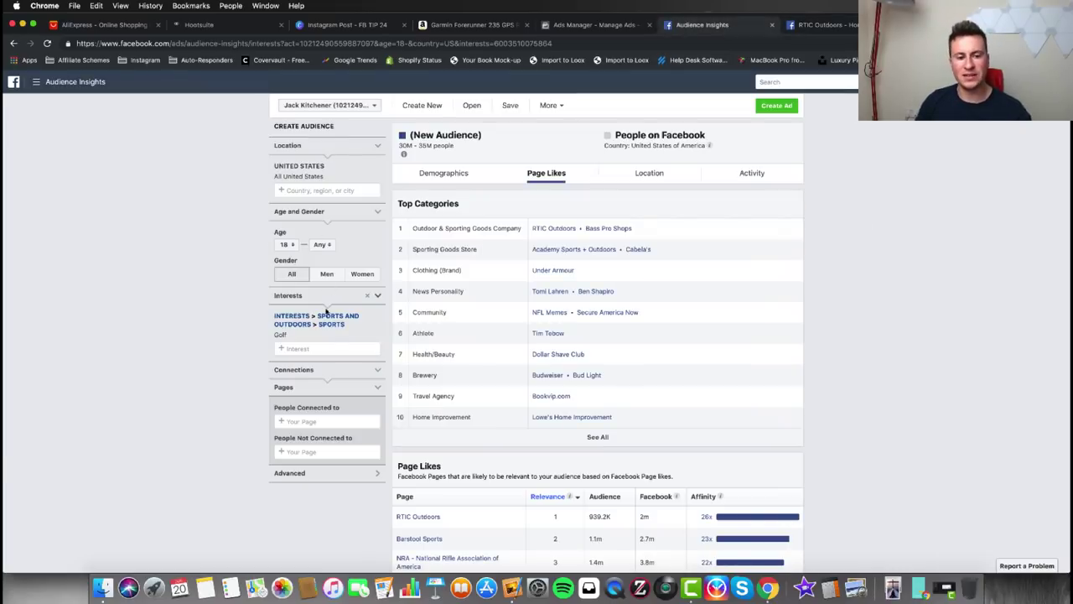
pyautogui.click(826, 24)
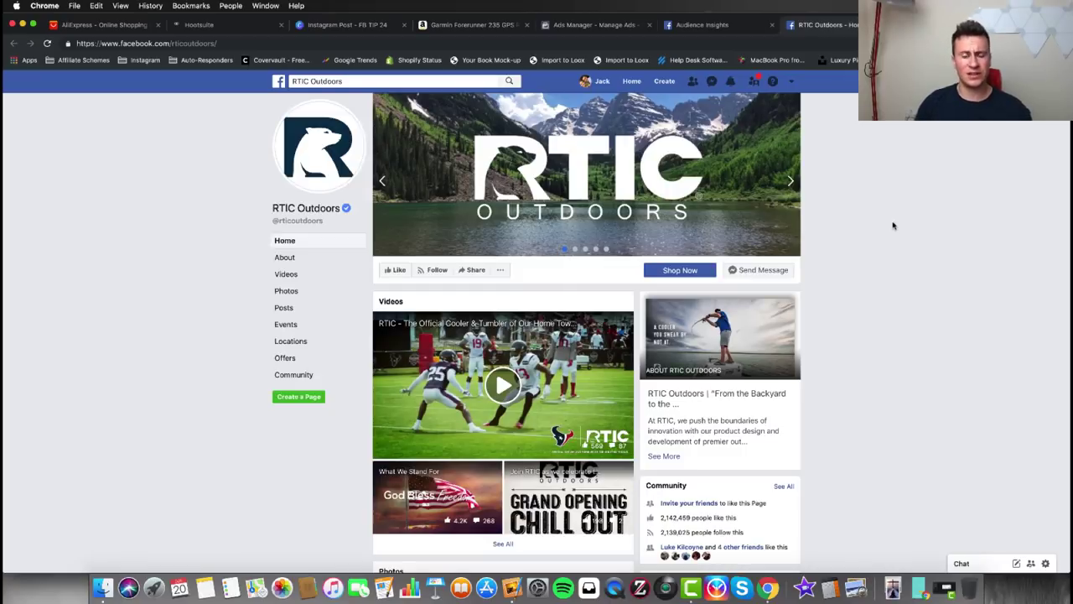
pyautogui.scroll(-10, 886, 291)
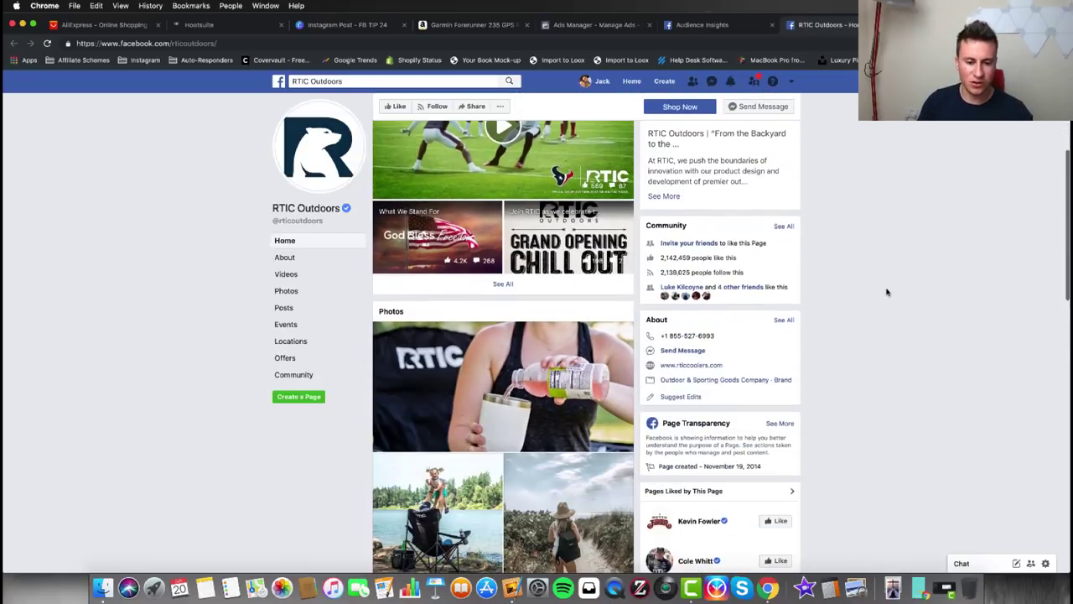
pyautogui.scroll(-6, 886, 292)
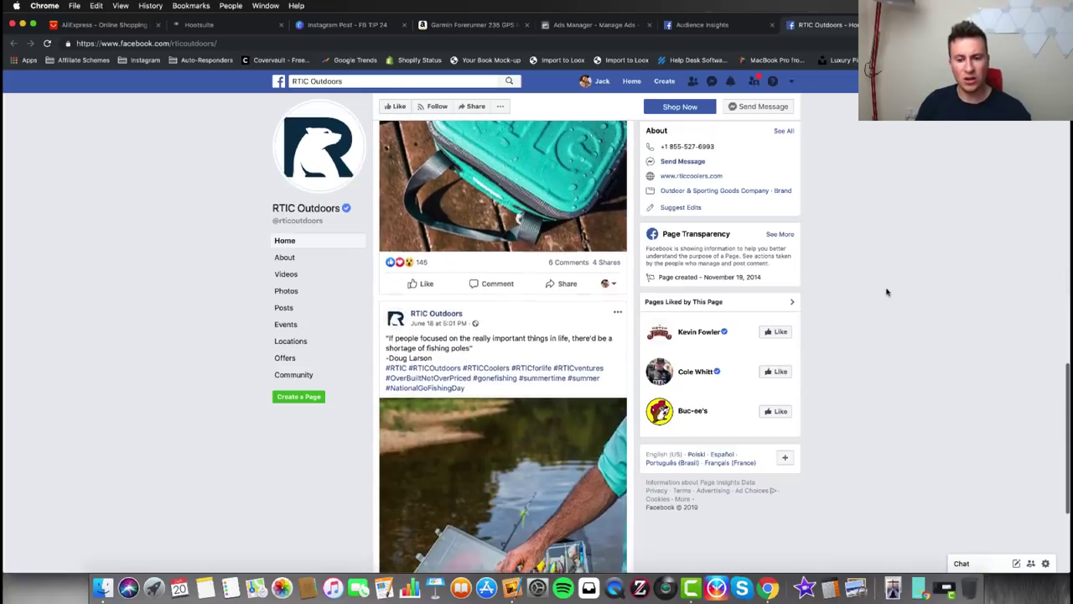
pyautogui.scroll(-3, 886, 292)
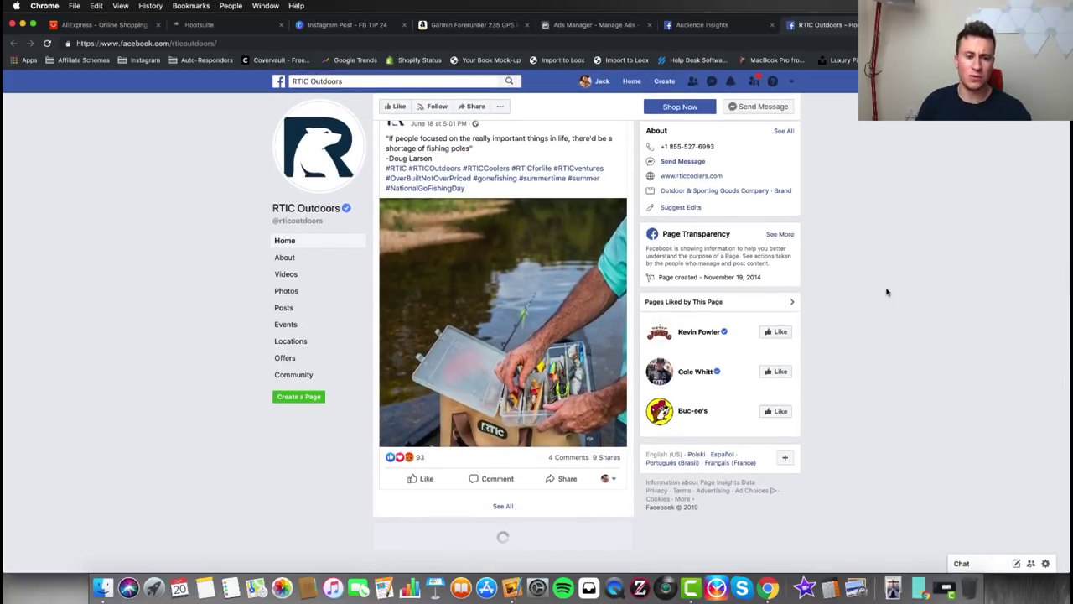
pyautogui.scroll(5, 886, 292)
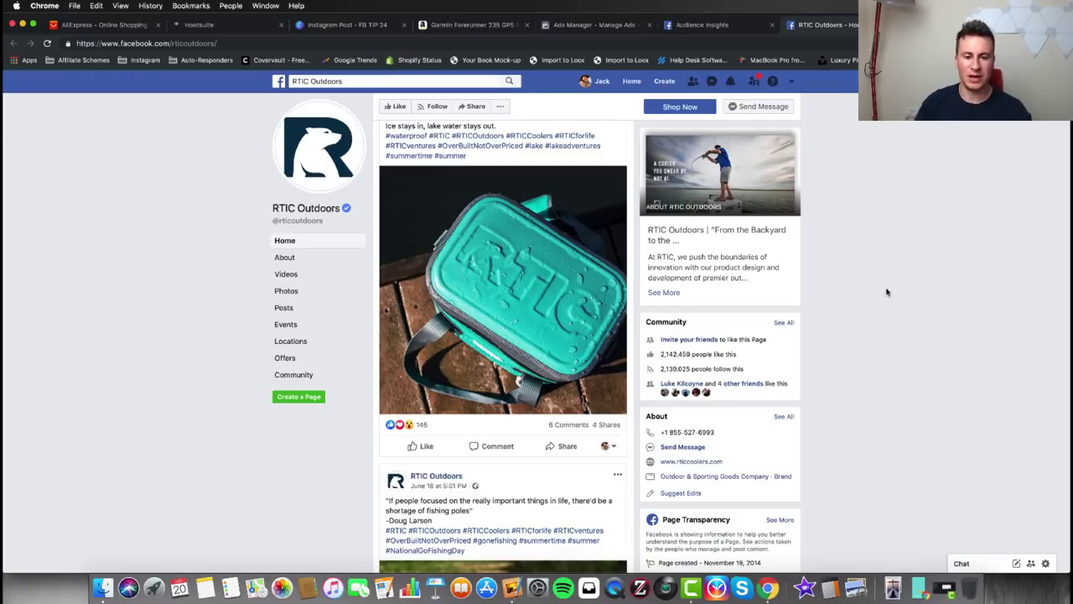
pyautogui.scroll(10, 858, 228)
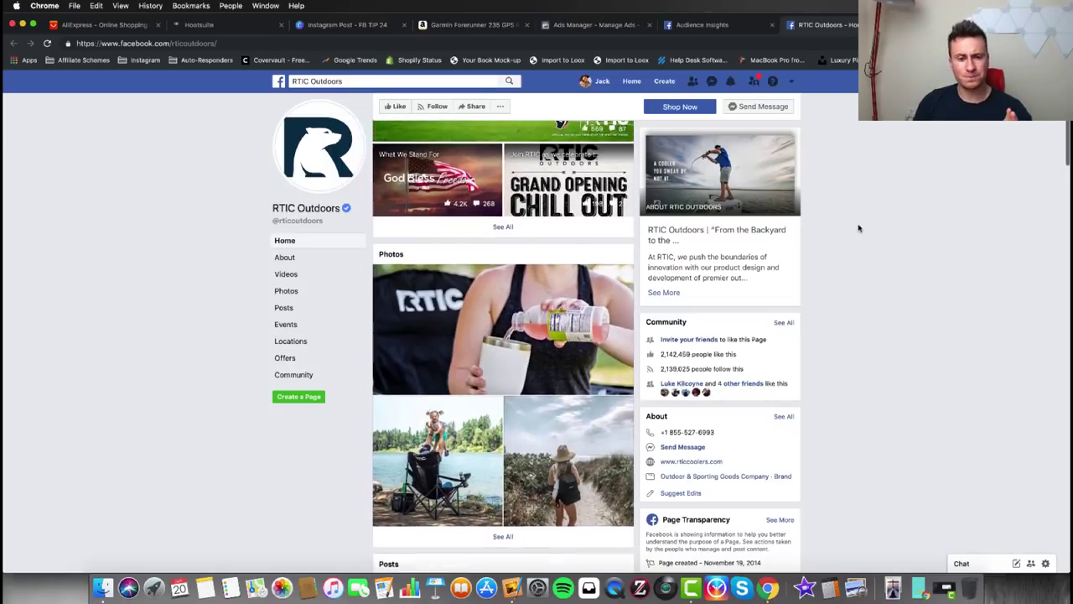
pyautogui.scroll(4, 859, 228)
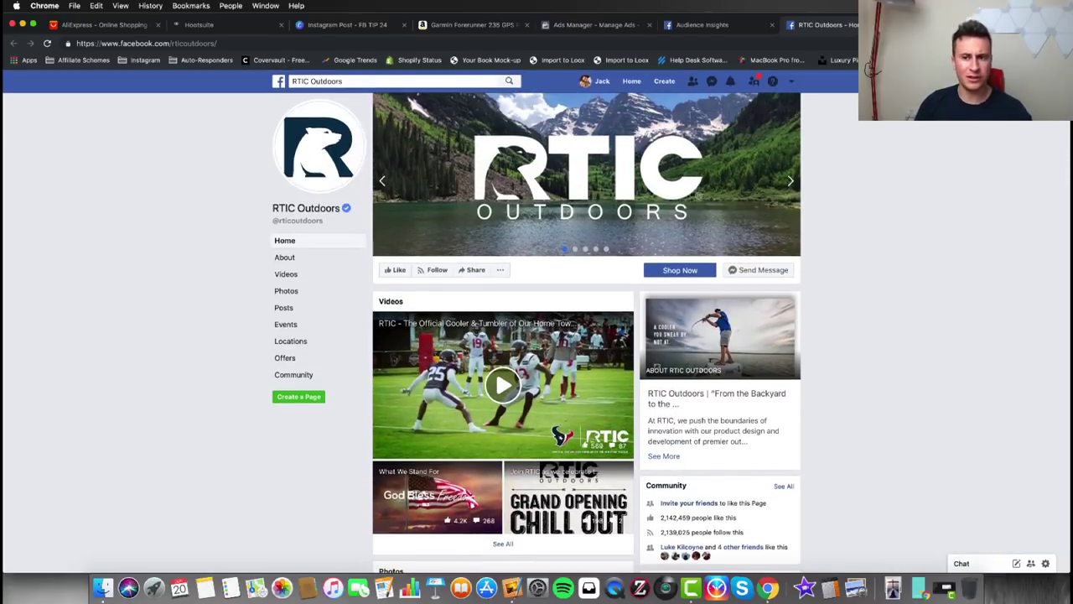
# Step: Look over the Bass Pro Shops page and close both brand pages
pyautogui.press('super+w')
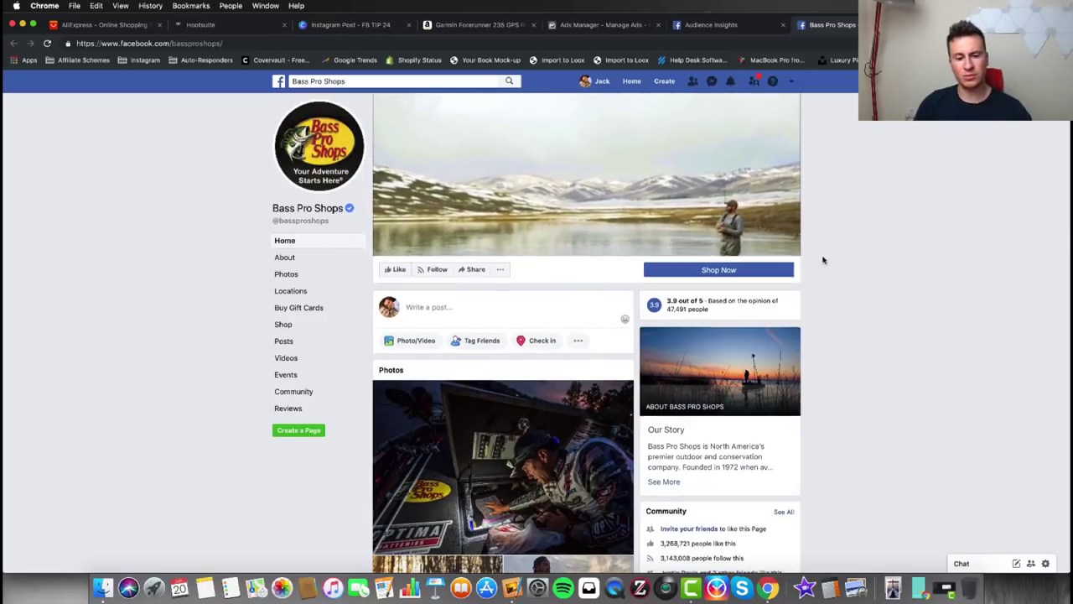
pyautogui.scroll(-5, 823, 260)
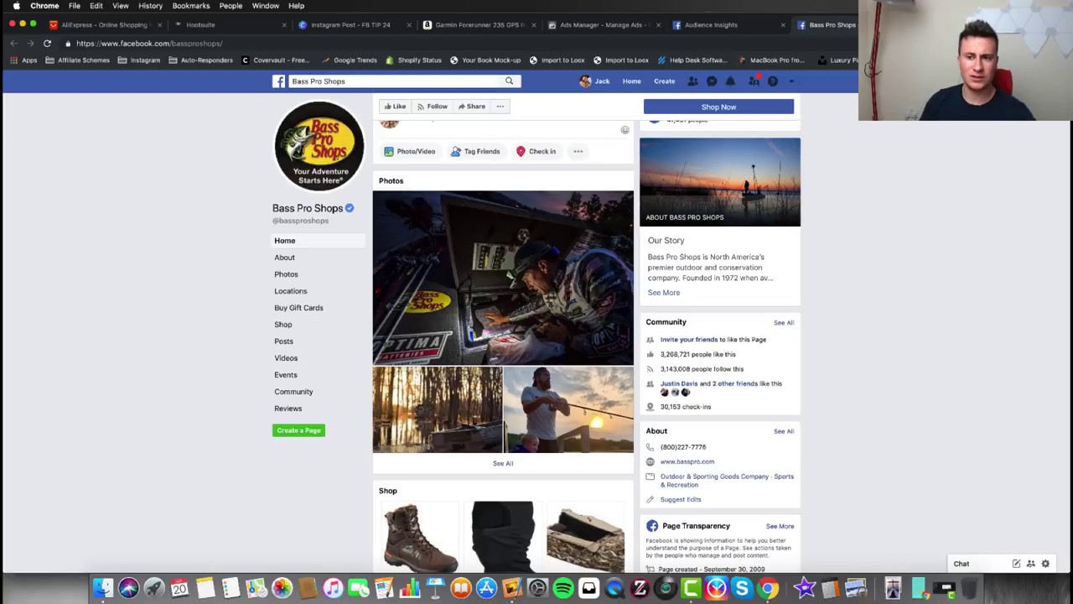
pyautogui.press('super+w')
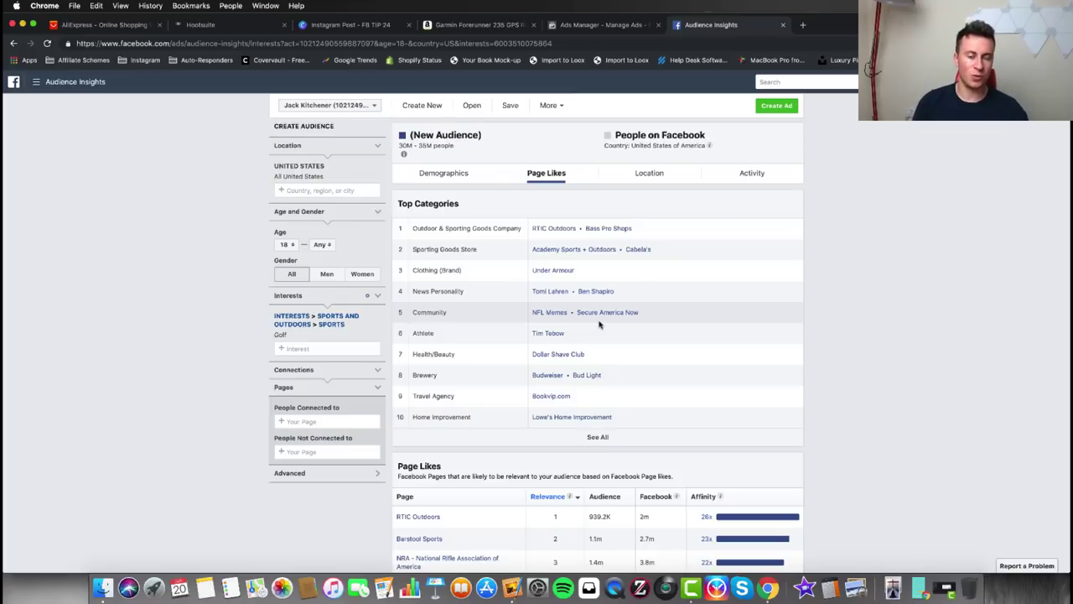
# Step: Show the suggested interests for Golf in the Ads Manager ad set's detailed targeting and return to Audience Insights
pyautogui.click(605, 30)
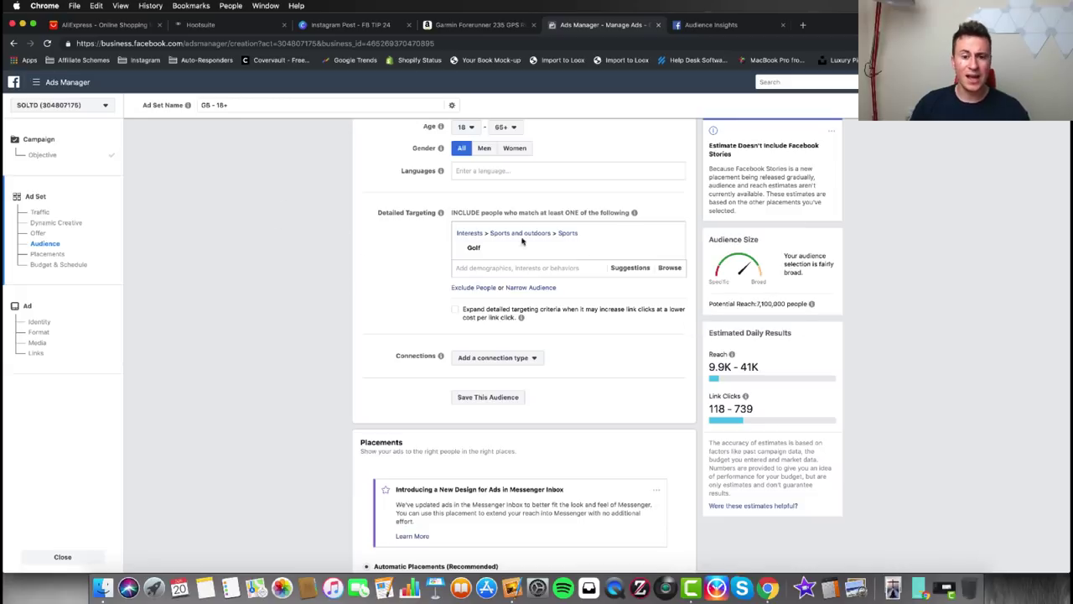
pyautogui.click(628, 267)
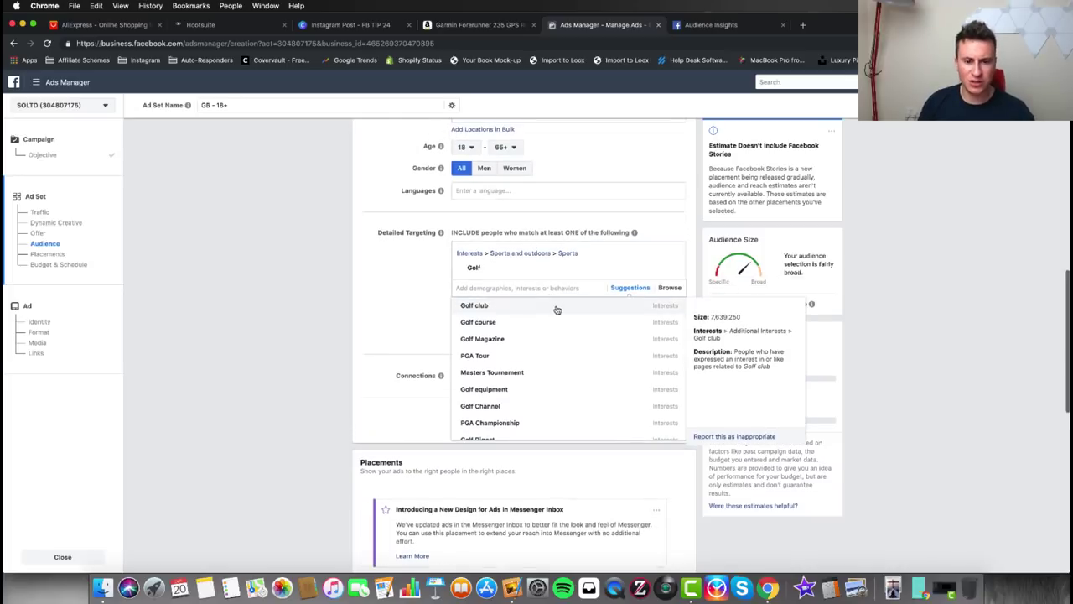
pyautogui.click(709, 25)
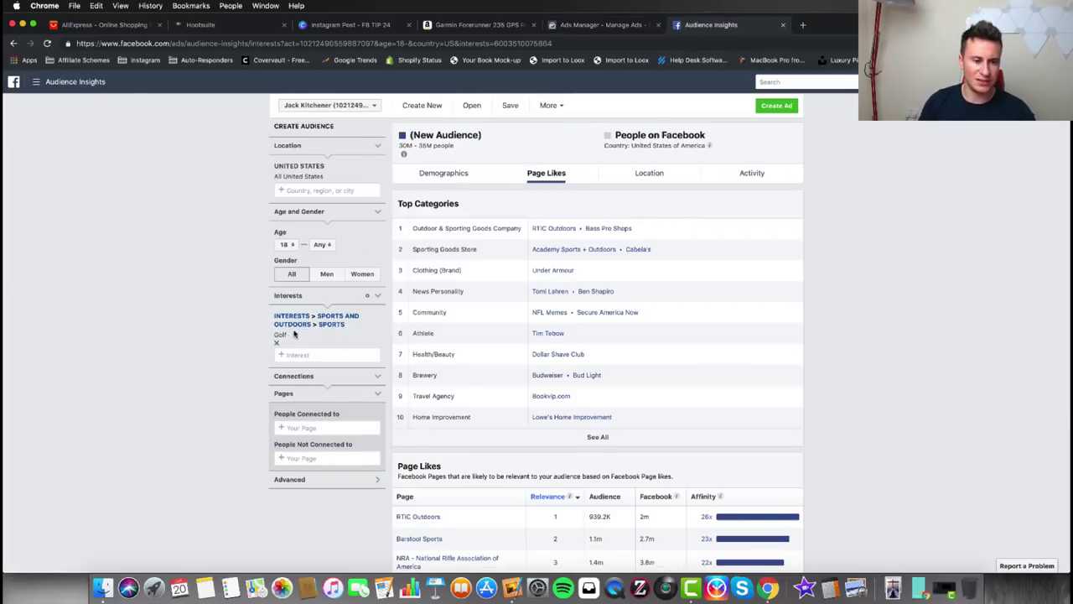
# Step: Replace the Golf interest with Golf club and review that audience's top categories and page likes
pyautogui.click(279, 344)
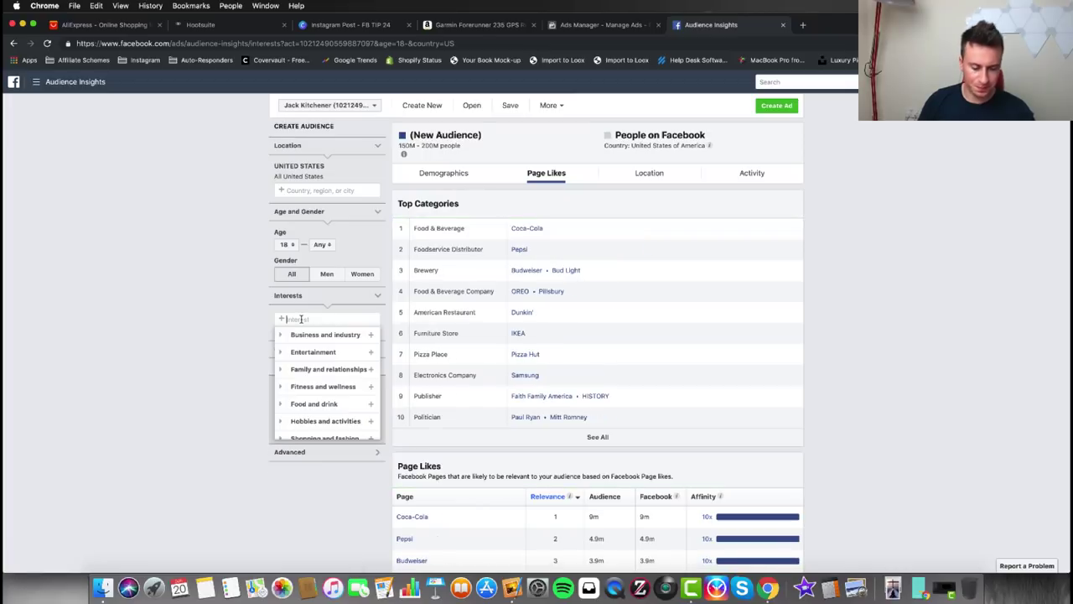
pyautogui.write('golf c')
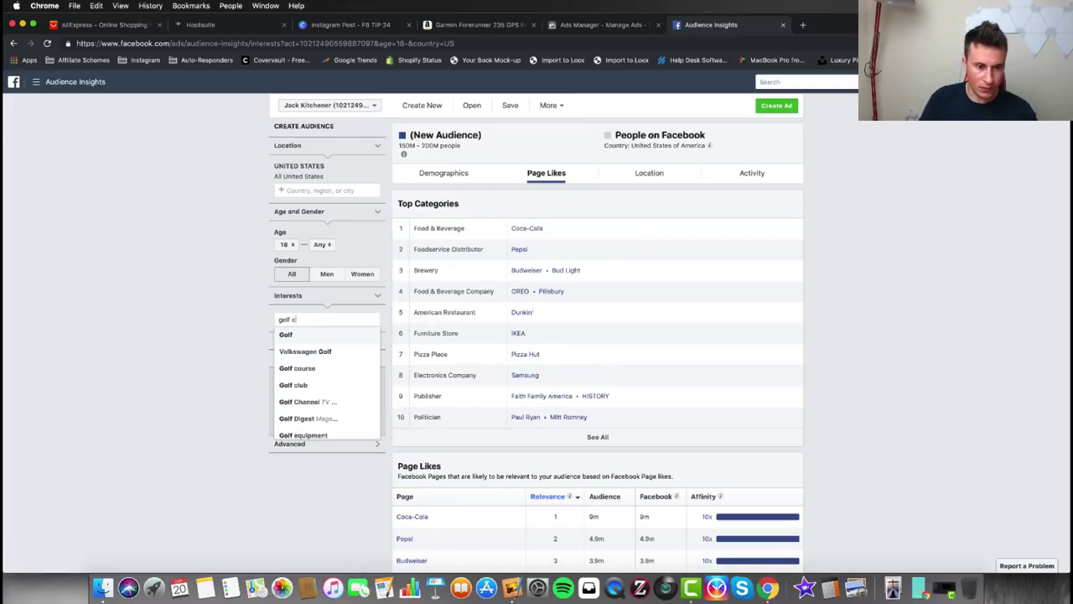
pyautogui.write('lub')
pyautogui.click(311, 333)
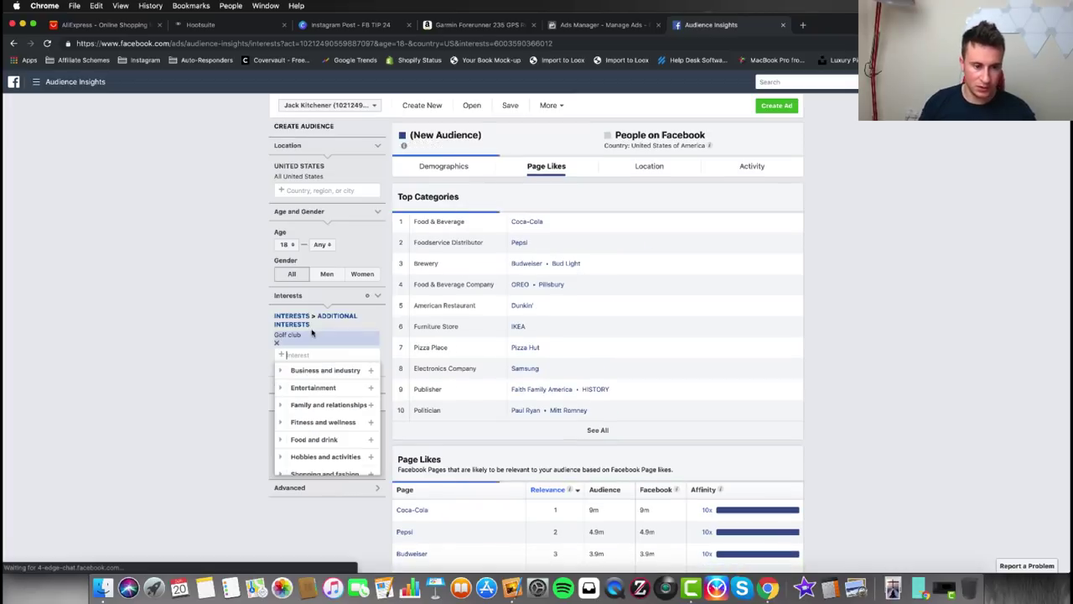
pyautogui.click(580, 206)
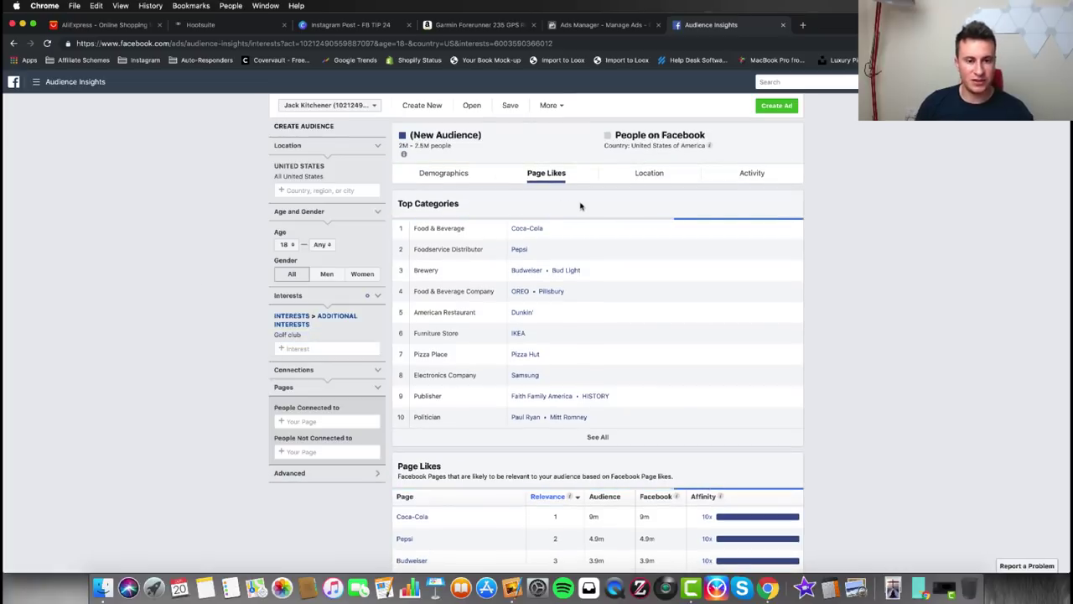
pyautogui.scroll(-1, 883, 233)
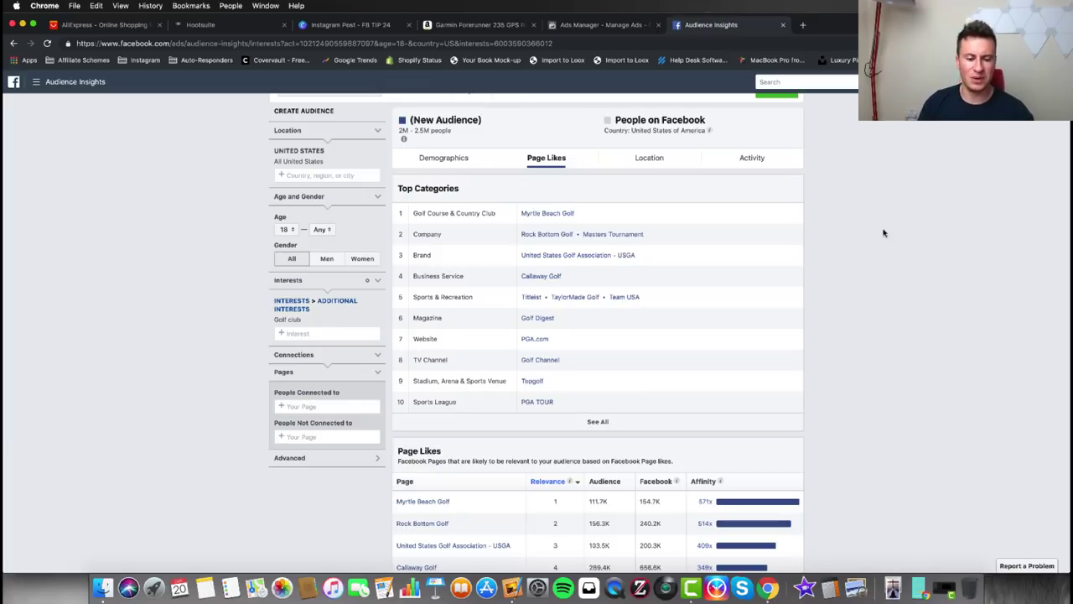
pyautogui.scroll(-3, 839, 315)
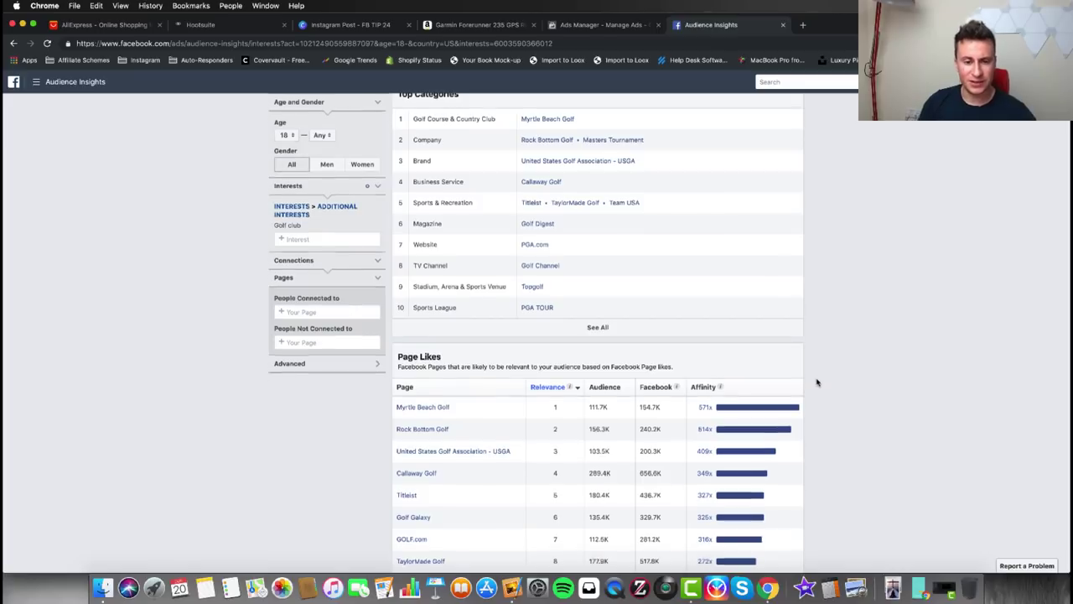
pyautogui.scroll(3, 841, 247)
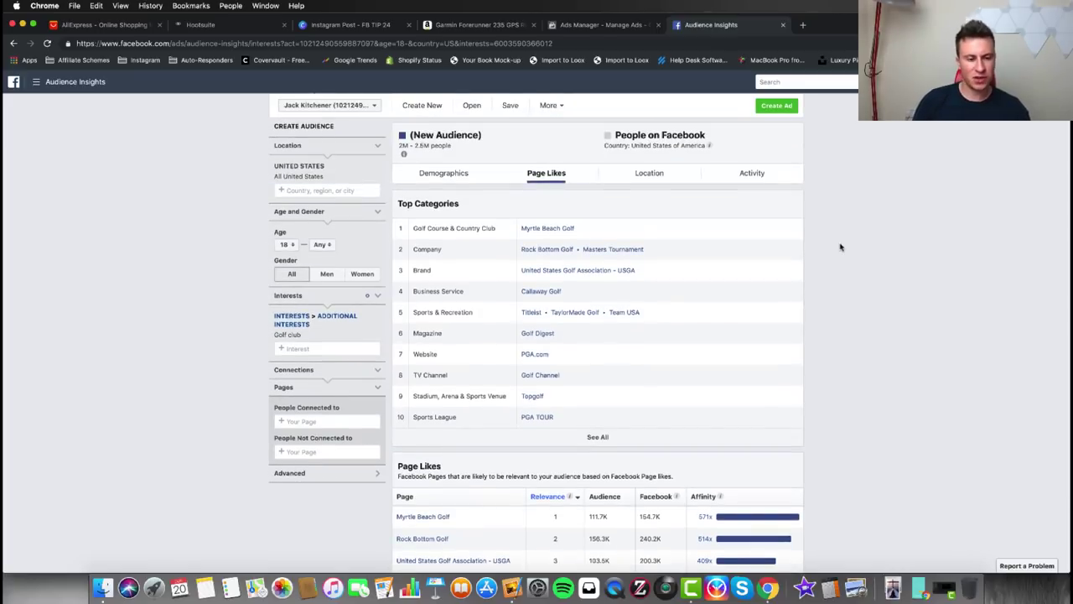
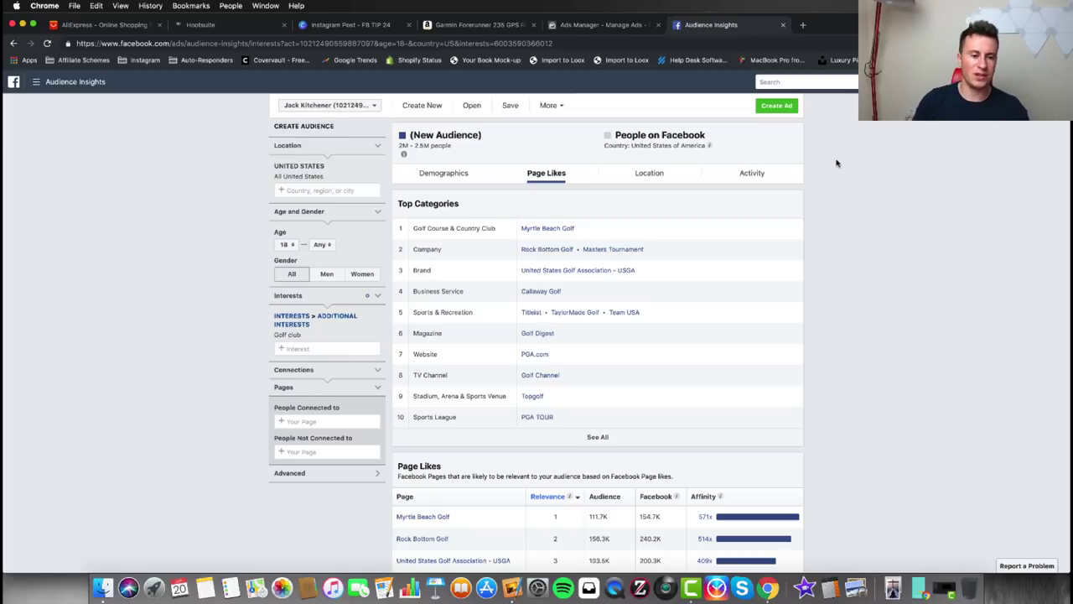
# Step: Replace the Golf club interest with Tiger Woods and review that audience's top categories and page likes
pyautogui.click(277, 338)
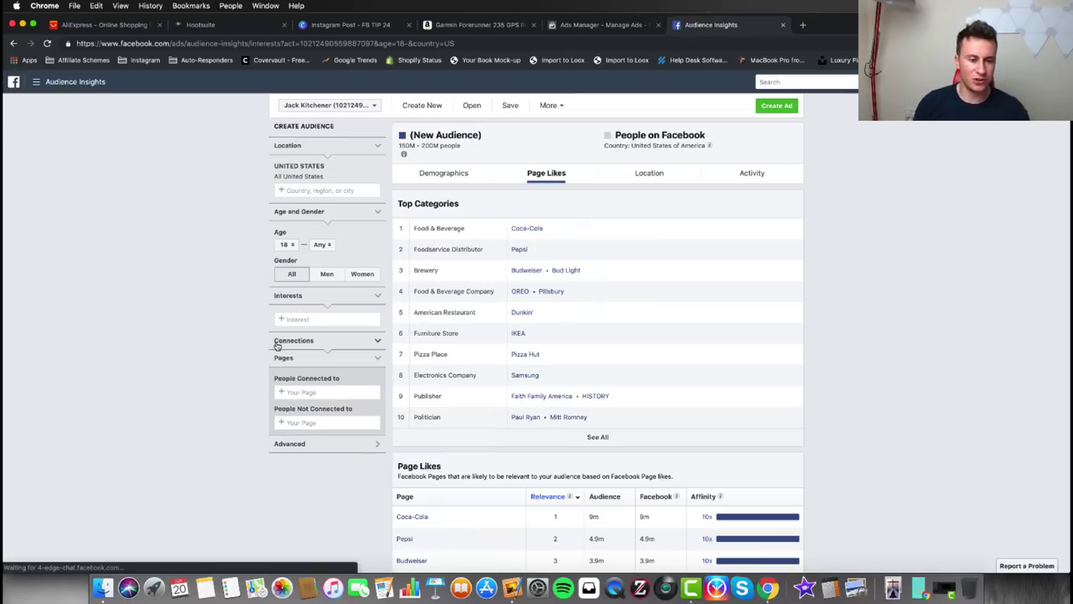
pyautogui.click(293, 320)
pyautogui.write('tiger w')
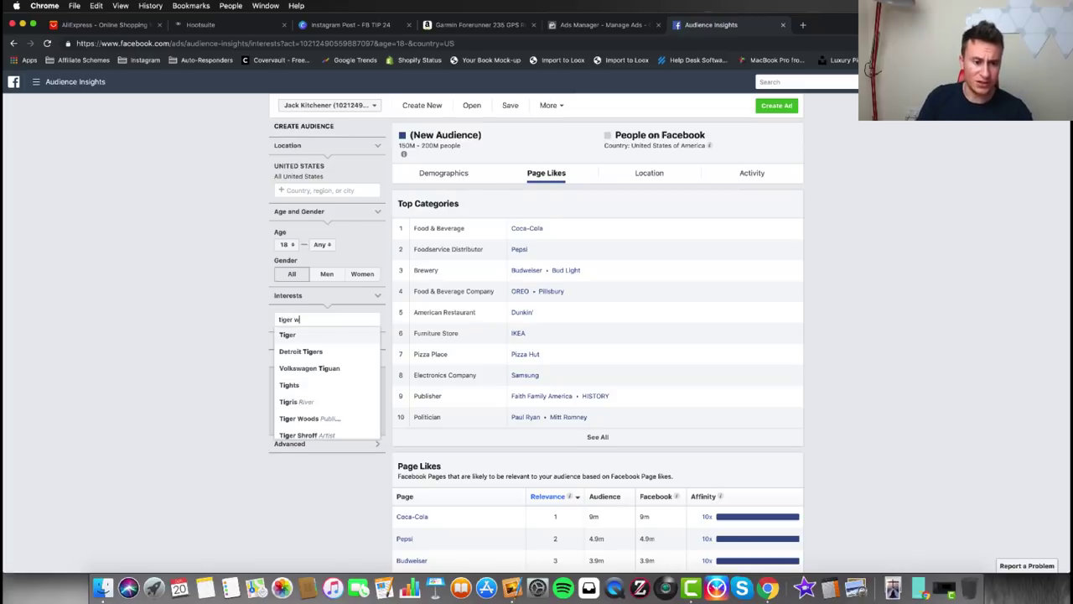
pyautogui.write('oods')
pyautogui.click(306, 334)
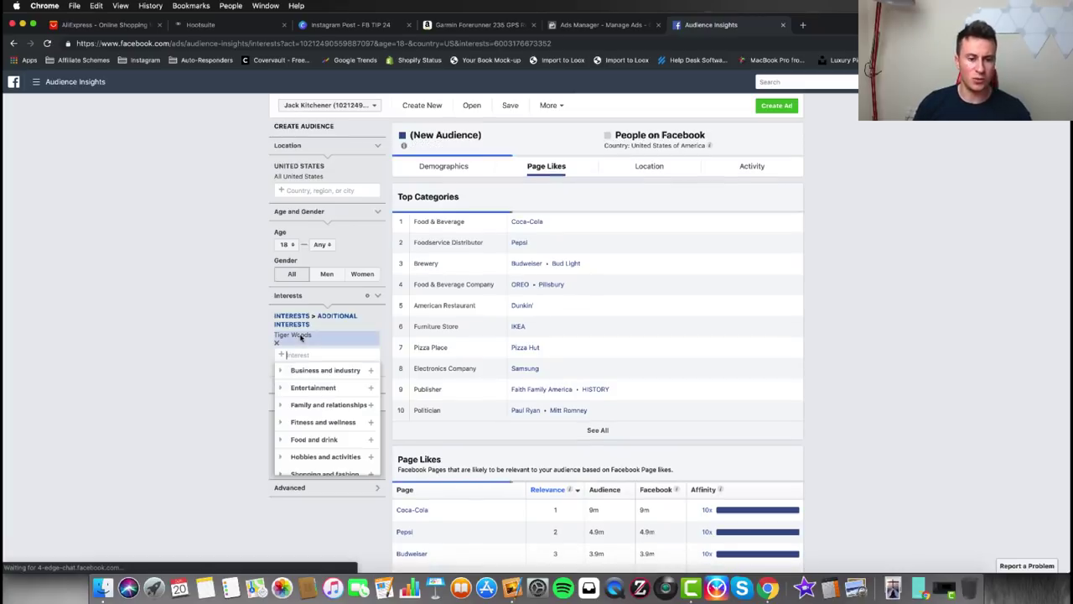
pyautogui.click(213, 333)
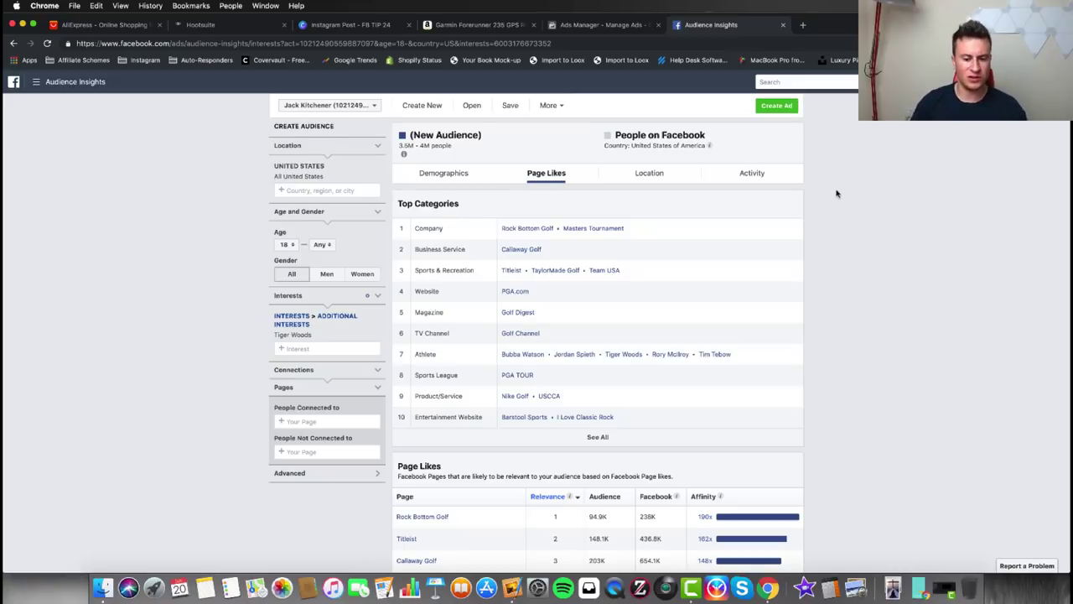
pyautogui.scroll(-5, 836, 193)
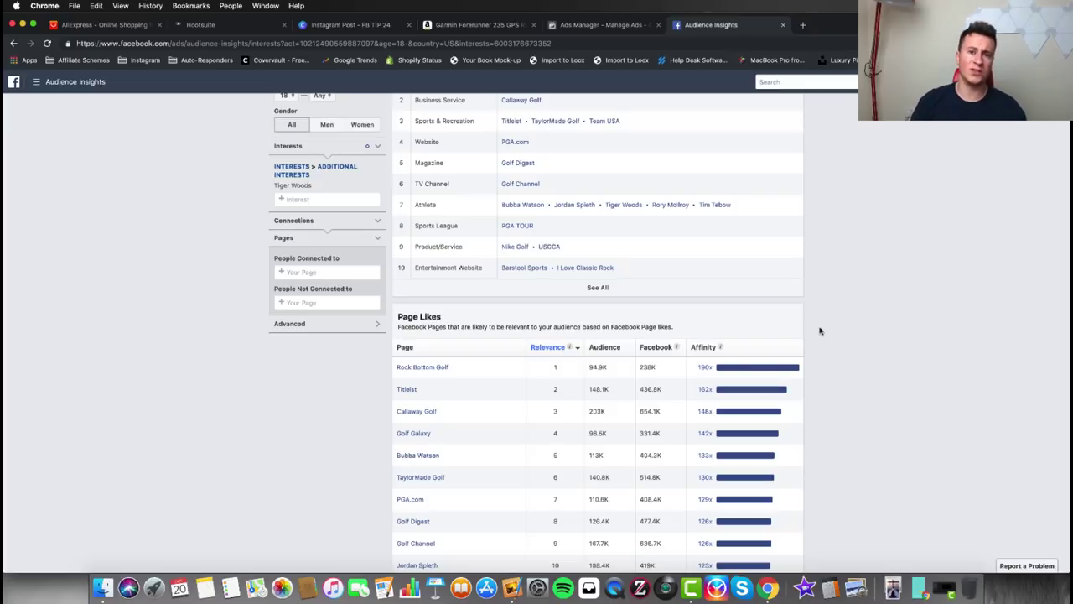
pyautogui.scroll(3, 820, 330)
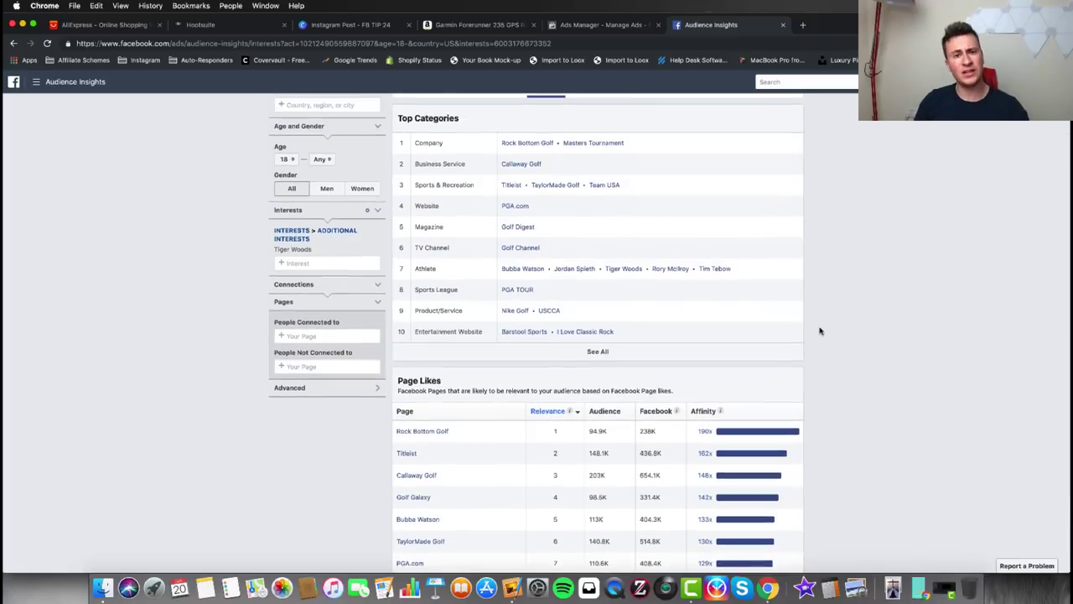
# Step: Replace the Tiger Woods interest with Bubba Watson and review that audience's top categories and page likes
pyautogui.scroll(1, 820, 330)
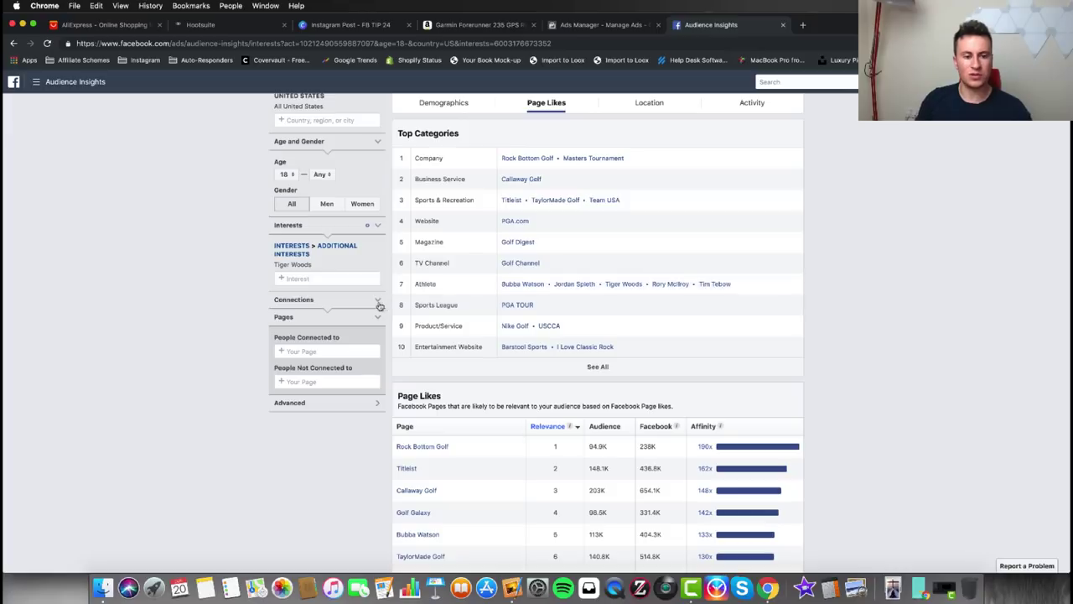
pyautogui.moveTo(707, 454)
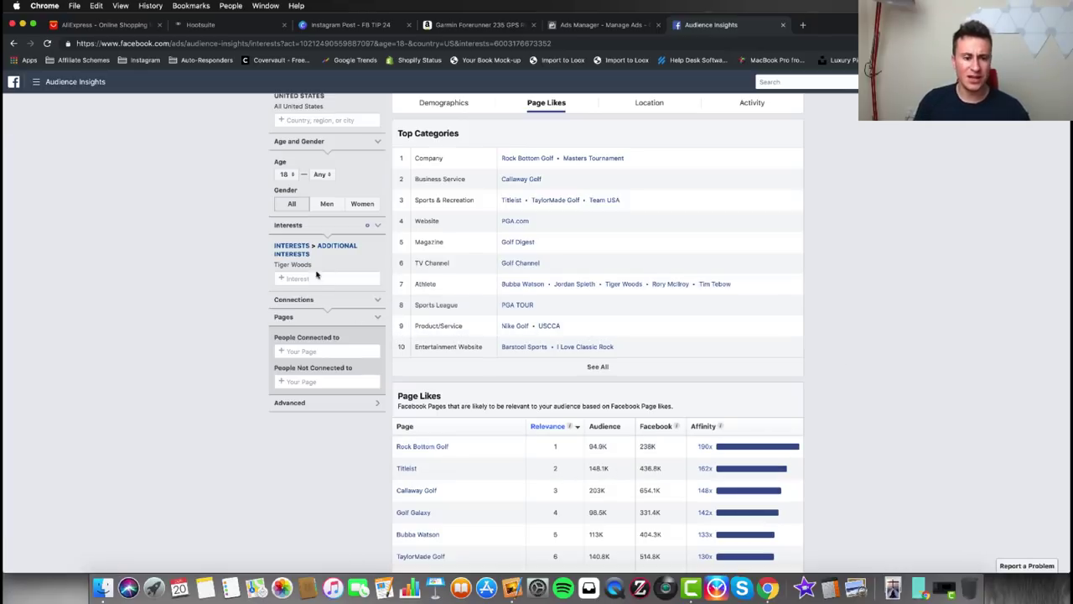
pyautogui.click(276, 272)
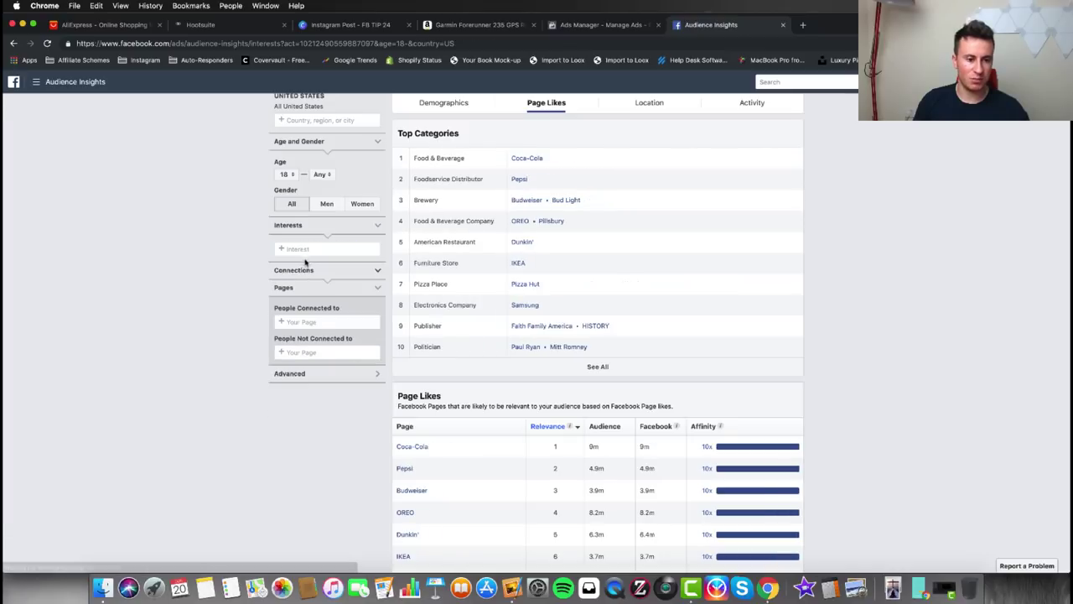
pyautogui.click(302, 249)
pyautogui.write('Bubba wat')
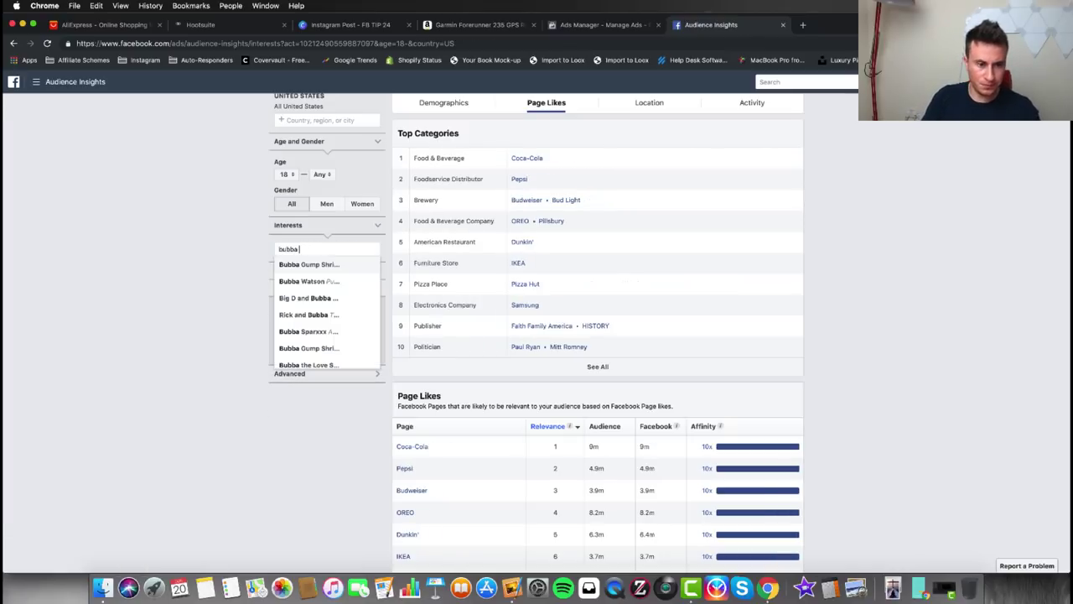
pyautogui.click(304, 264)
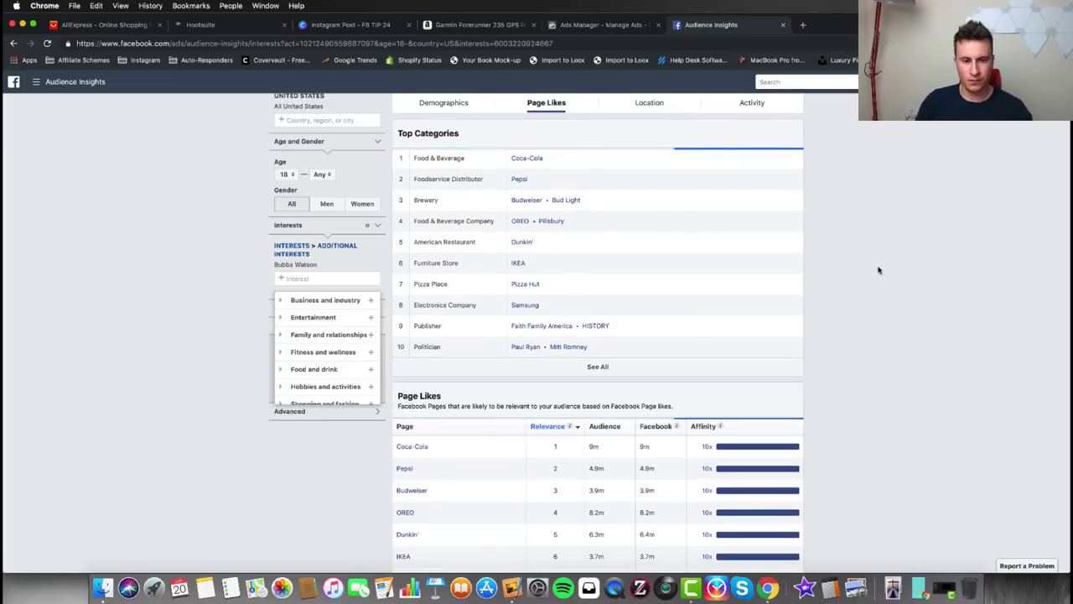
pyautogui.click(879, 268)
pyautogui.scroll(-1, 890, 344)
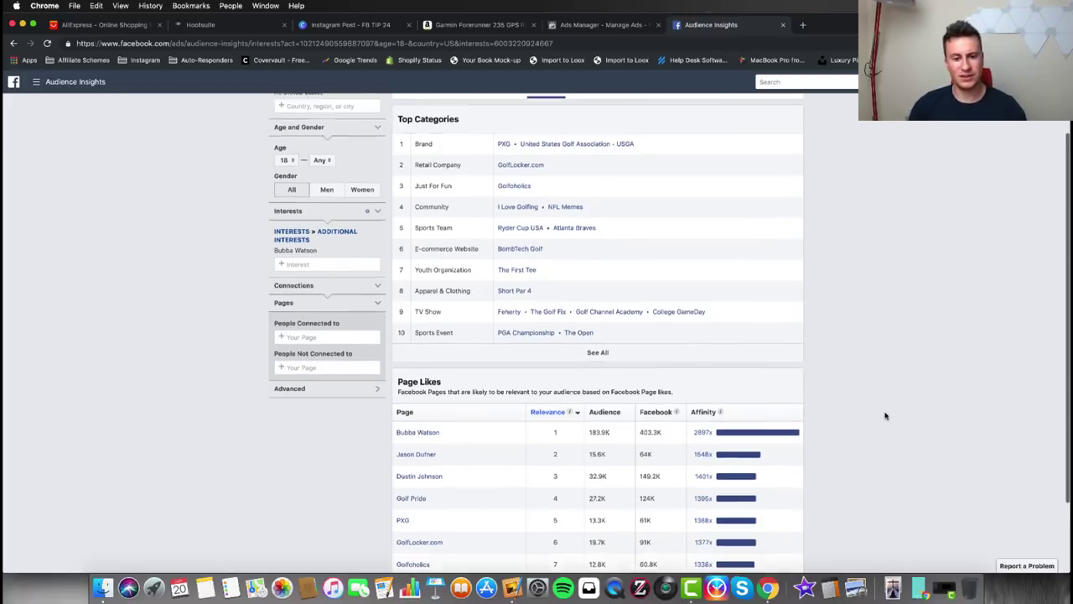
pyautogui.scroll(1, 885, 415)
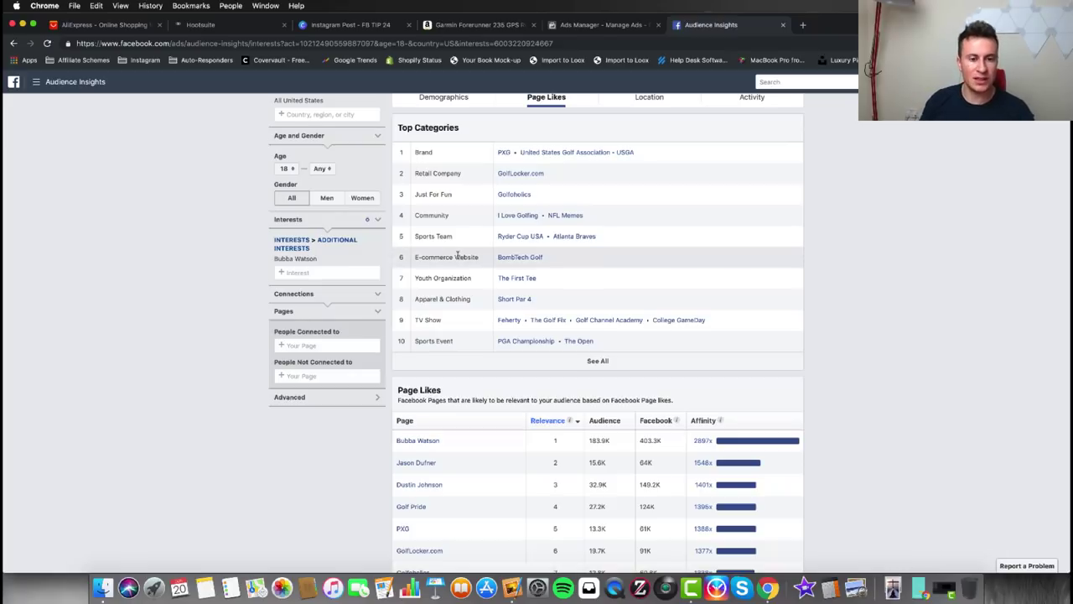
# Step: Open the BombTech Golf page from the top categories in a new tab and look over its posts, videos and photos
pyautogui.rightClick(504, 259)
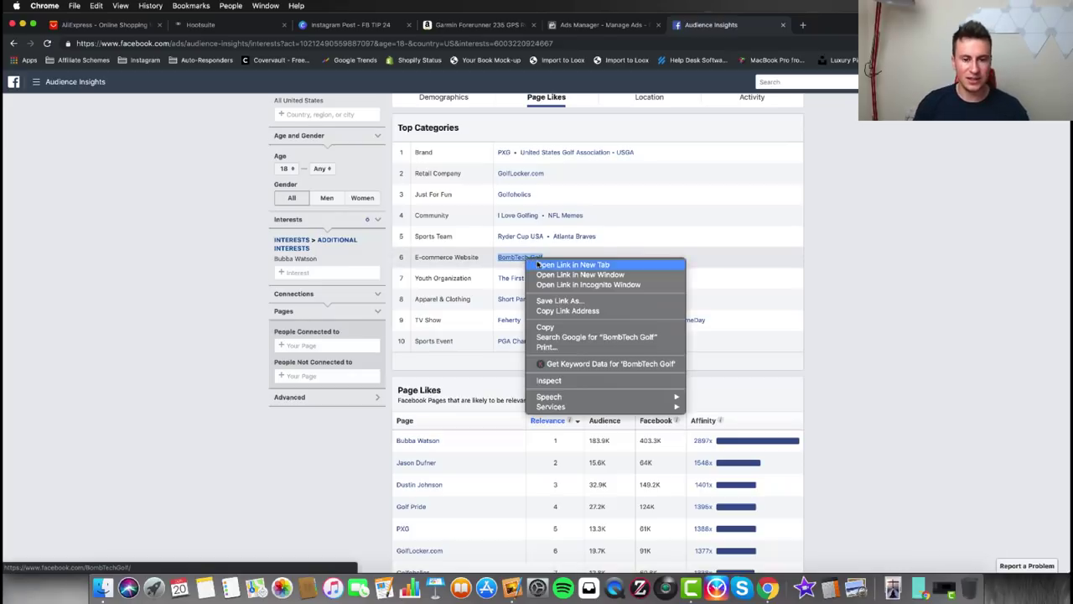
pyautogui.click(545, 262)
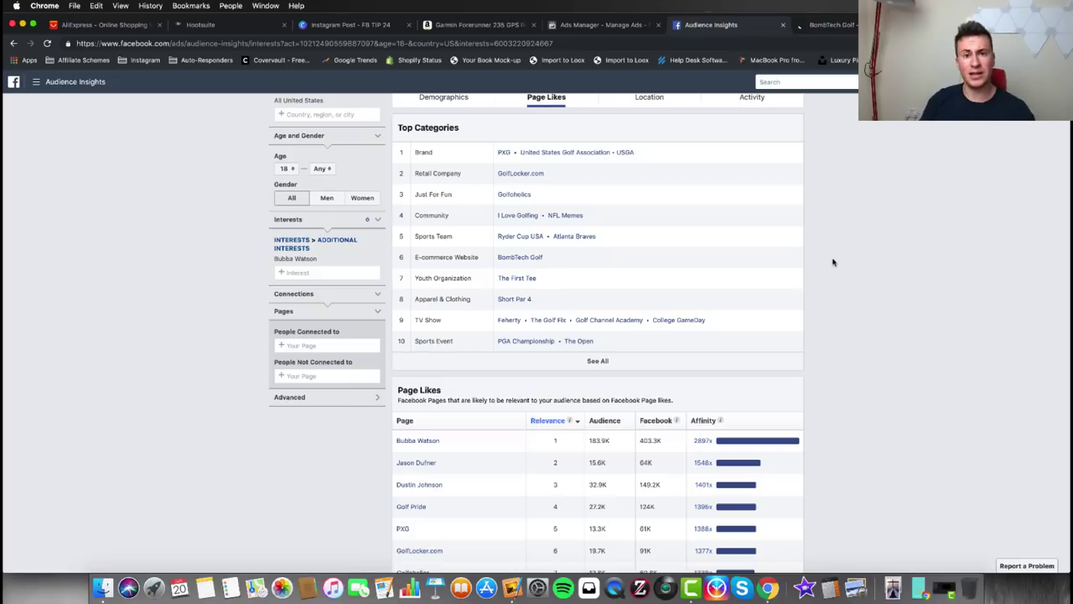
pyautogui.click(830, 25)
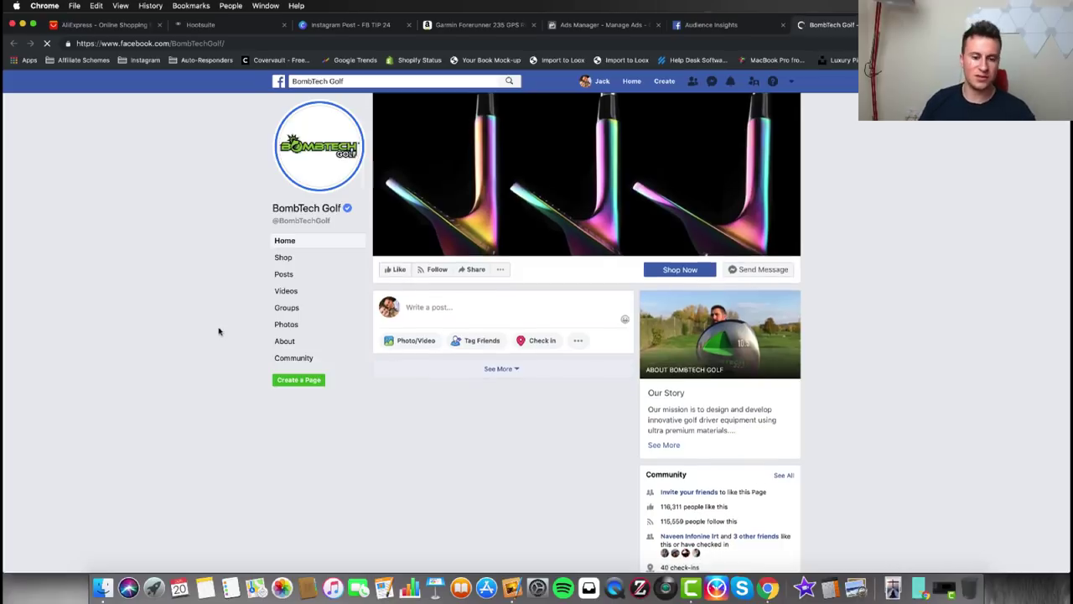
pyautogui.scroll(-5, 219, 331)
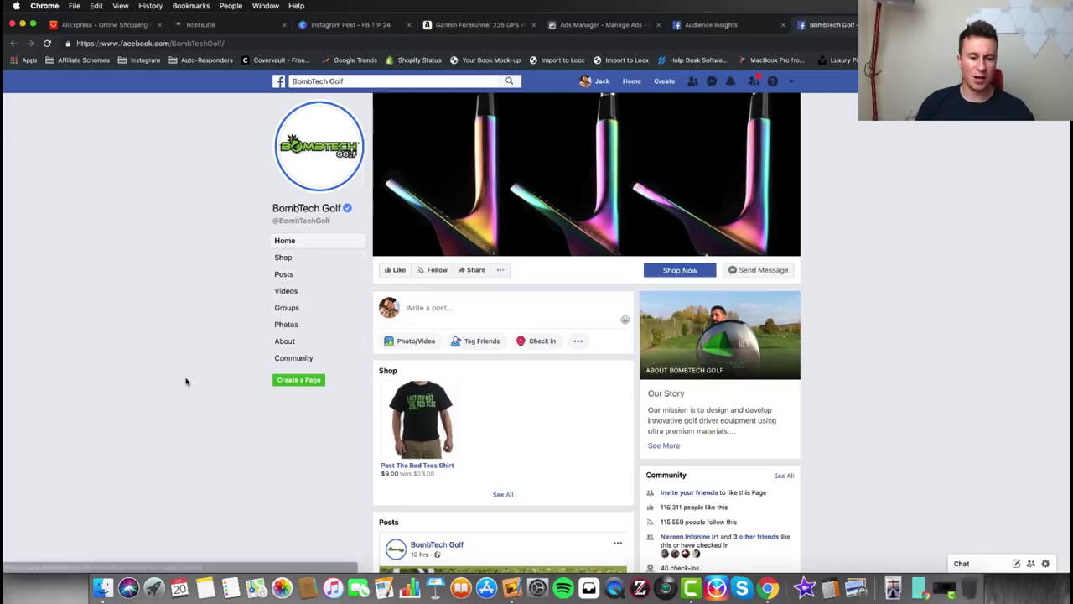
pyautogui.scroll(-5, 187, 381)
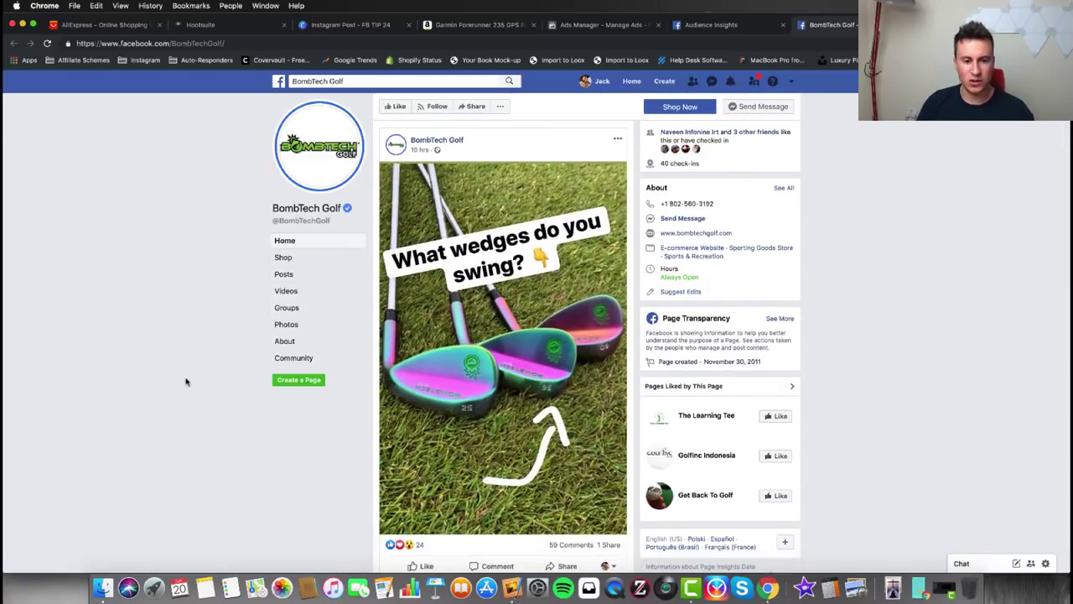
pyautogui.scroll(-10, 186, 381)
pyautogui.scroll(-10, 186, 381)
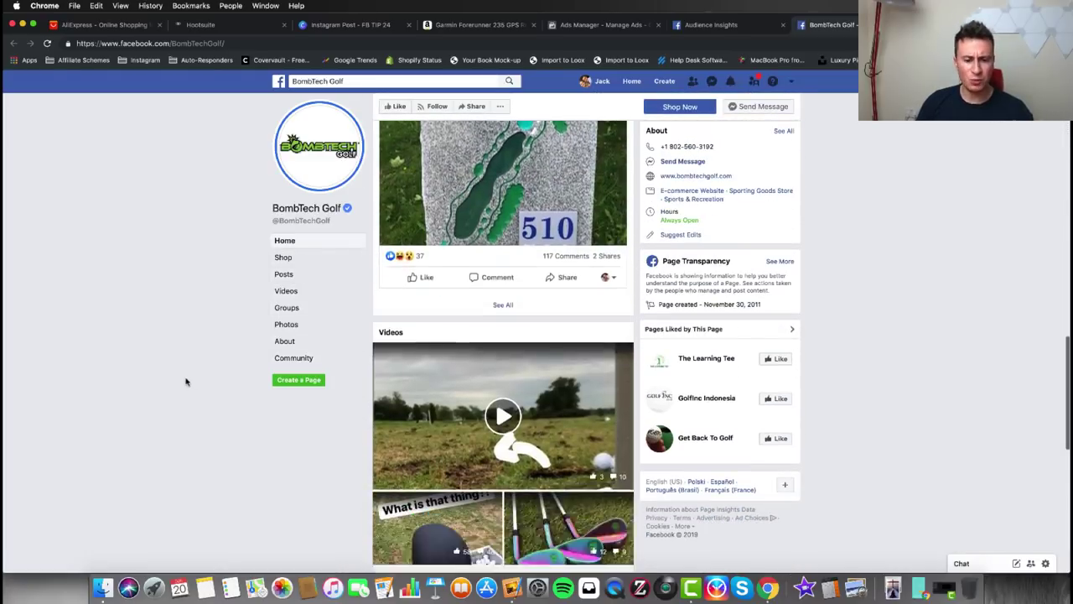
pyautogui.scroll(-2, 186, 382)
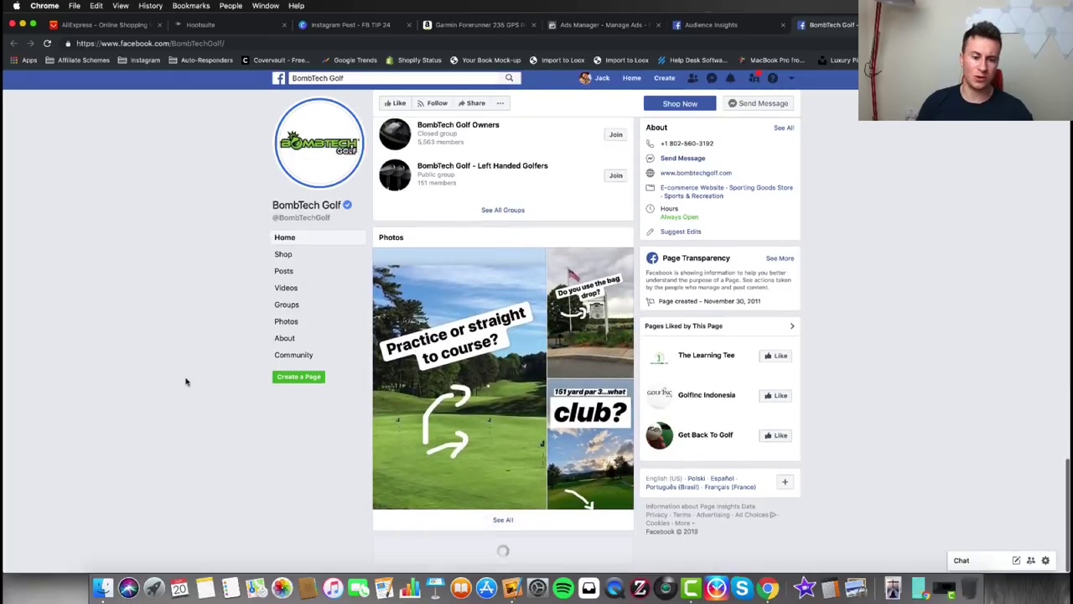
pyautogui.scroll(10, 855, 264)
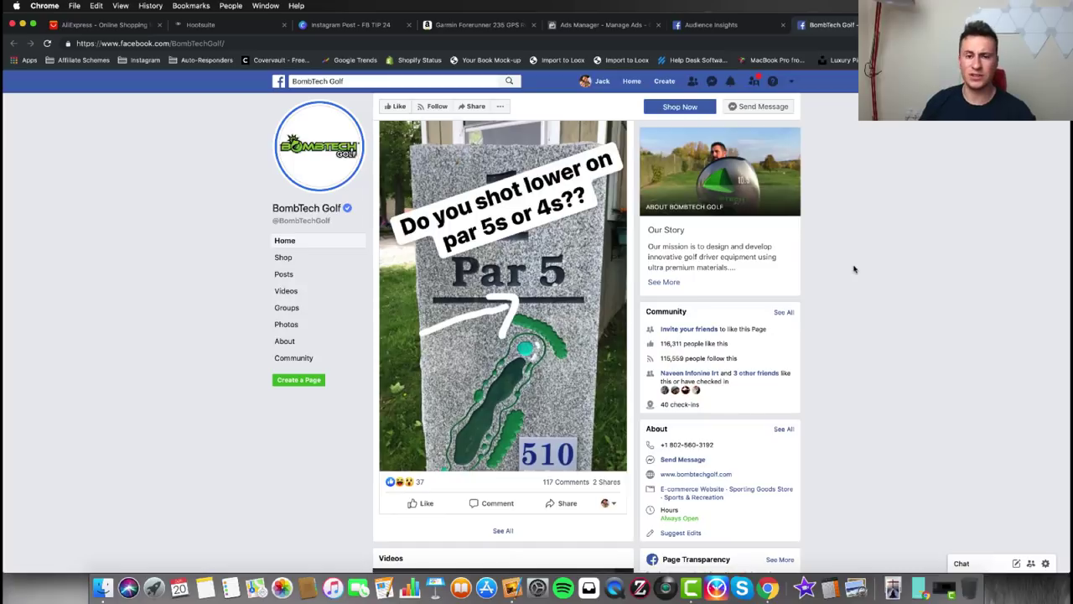
# Step: Return to Audience Insights, expand the Bubba Watson audience's top categories to the full list and read through it
pyautogui.click(742, 25)
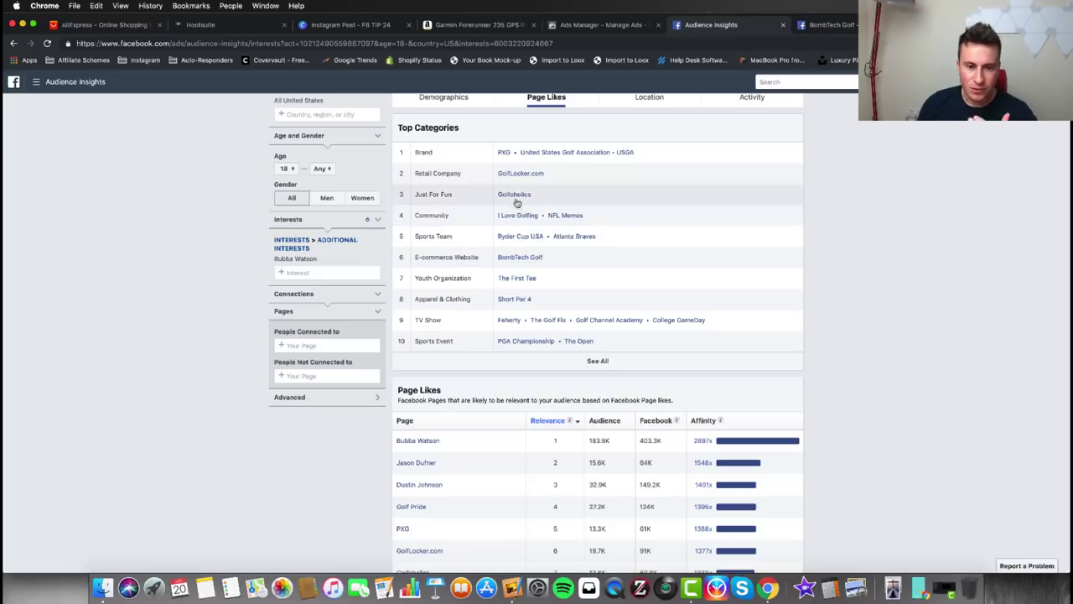
pyautogui.click(597, 360)
pyautogui.scroll(-2, 570, 411)
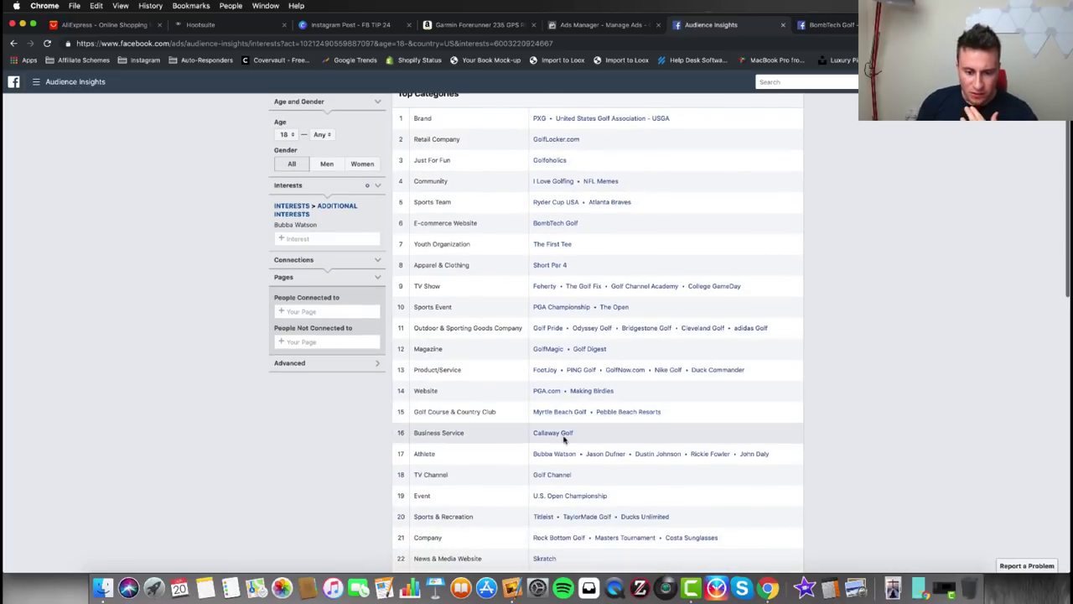
pyautogui.scroll(-3, 568, 440)
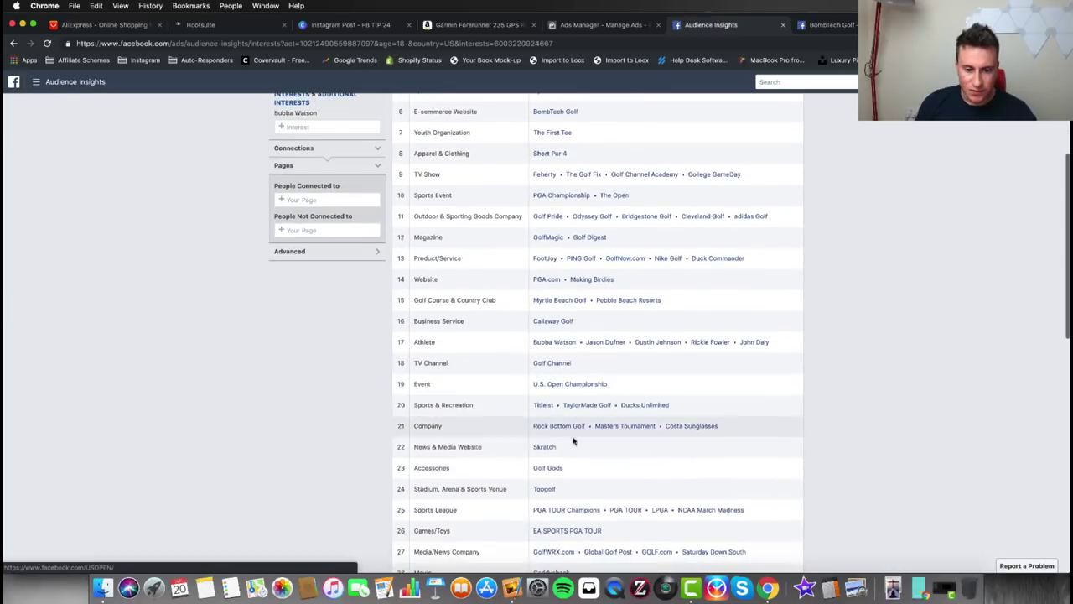
pyautogui.scroll(-3, 573, 441)
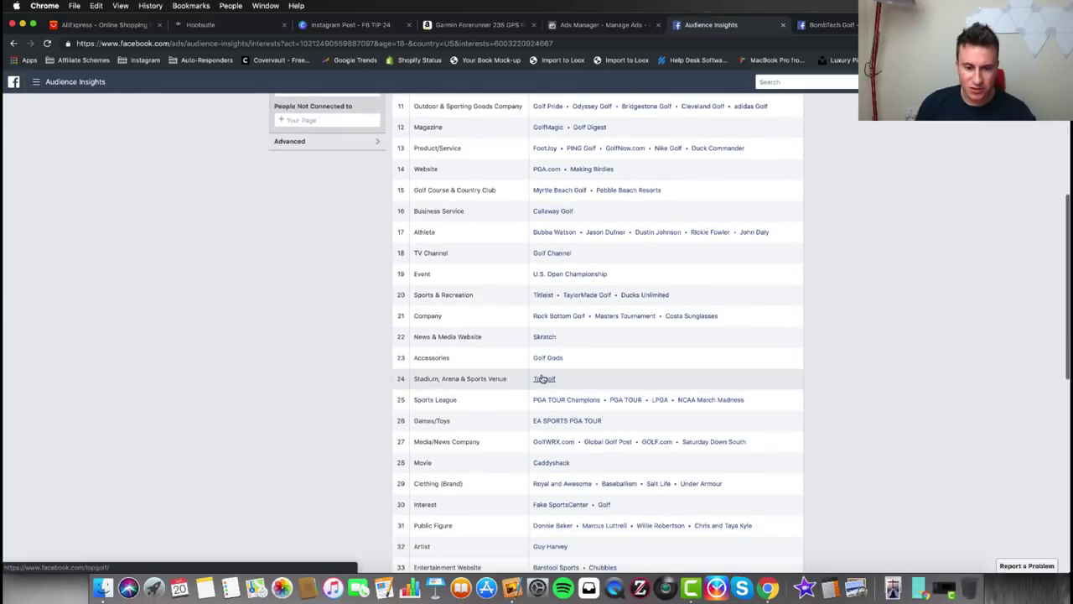
# Step: View the Topgolf page in a new tab, compare it with the BombTech Golf page and return to Audience Insights
pyautogui.rightClick(543, 379)
pyautogui.click(560, 380)
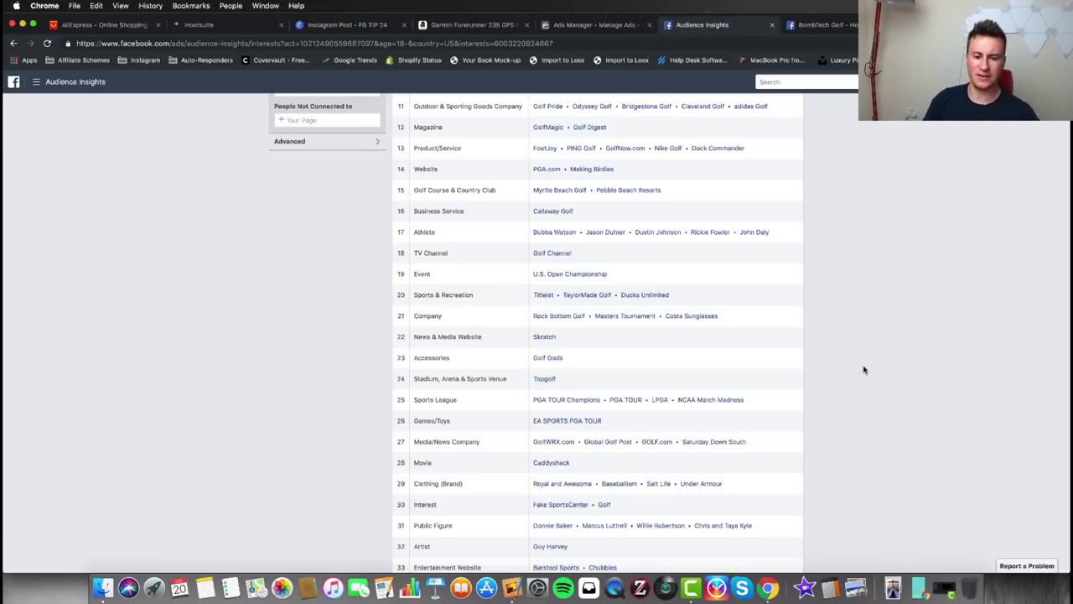
pyautogui.hotkey('ctrl', 'Tab')
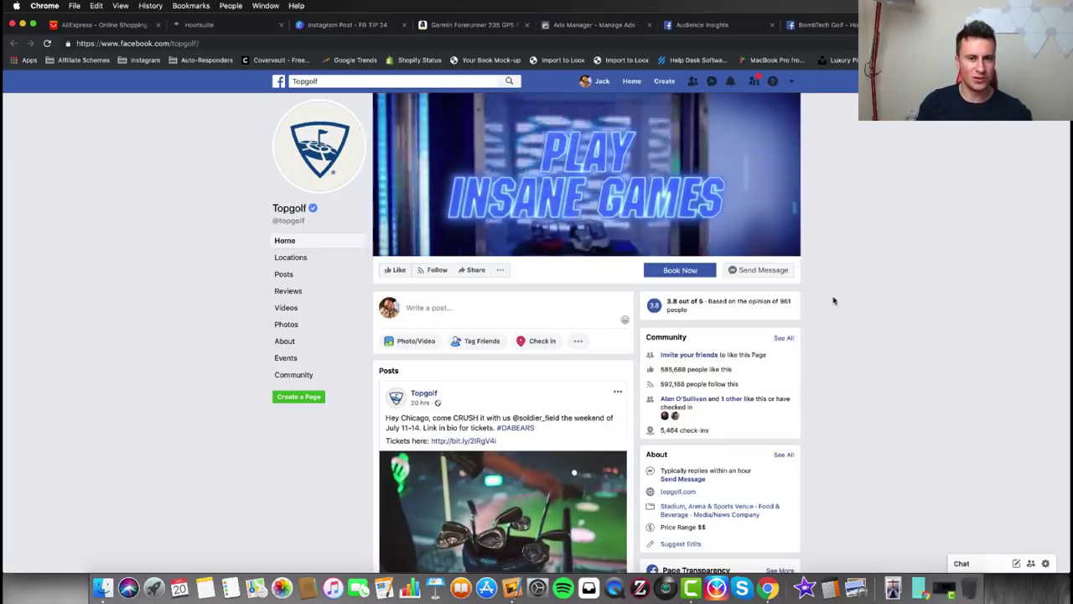
pyautogui.click(824, 26)
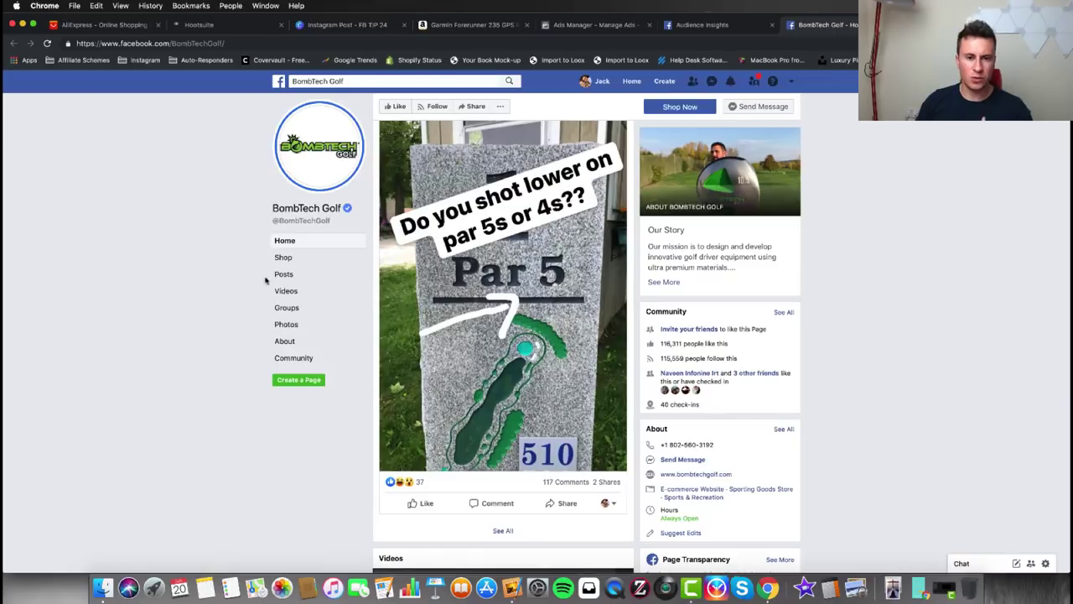
pyautogui.click(705, 24)
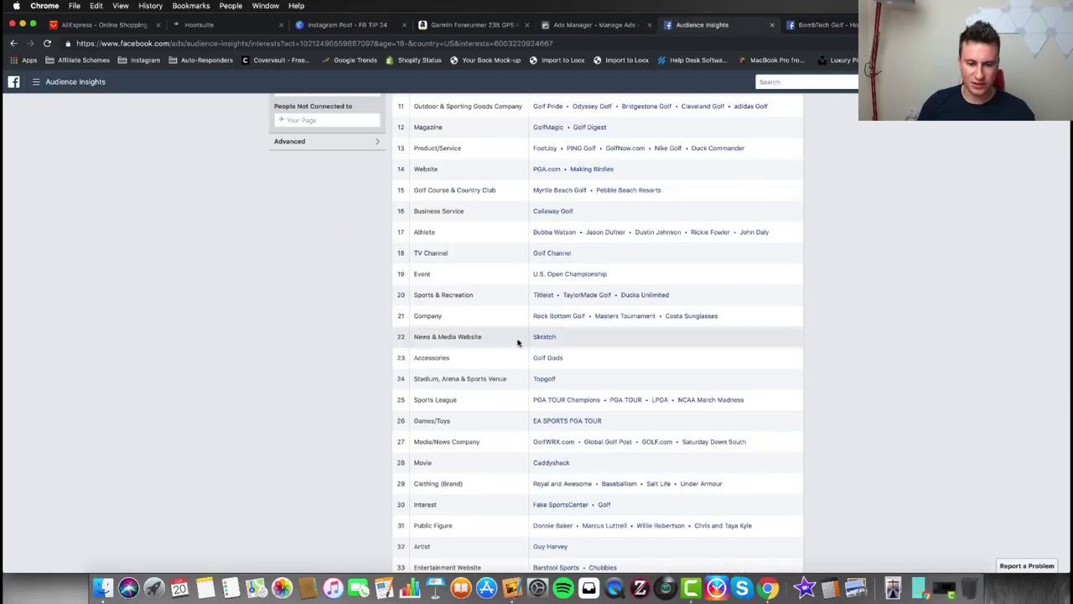
# Step: Review the rest of the top categories and open the GolfMagic and Golf Digest magazine pages in new tabs
pyautogui.scroll(-3, 808, 359)
pyautogui.scroll(-2, 809, 359)
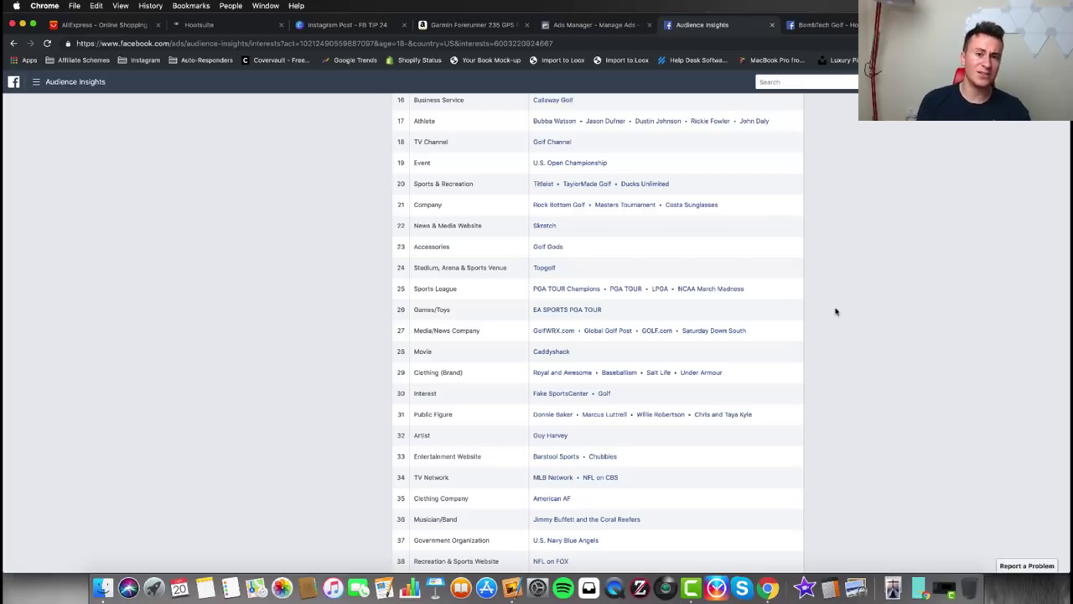
pyautogui.scroll(10, 835, 311)
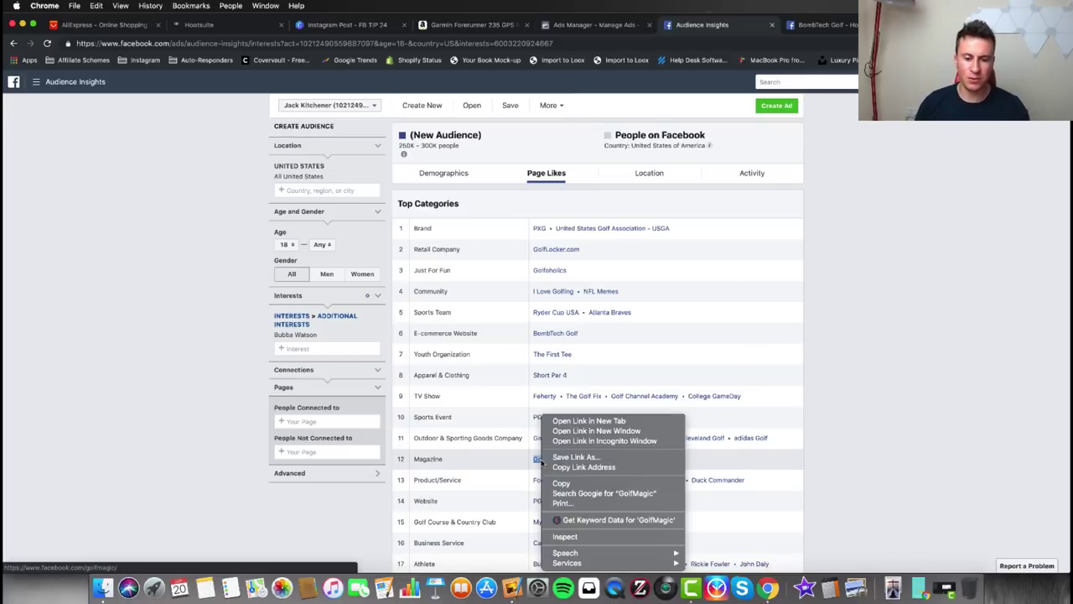
pyautogui.rightClick(545, 458)
pyautogui.click(566, 424)
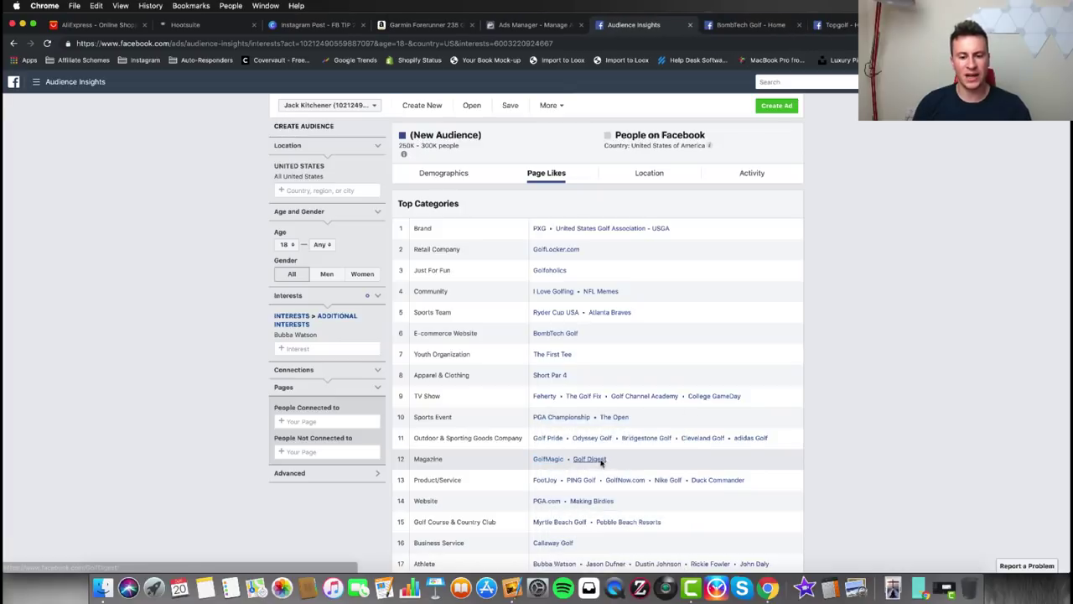
pyautogui.rightClick(606, 460)
pyautogui.click(650, 420)
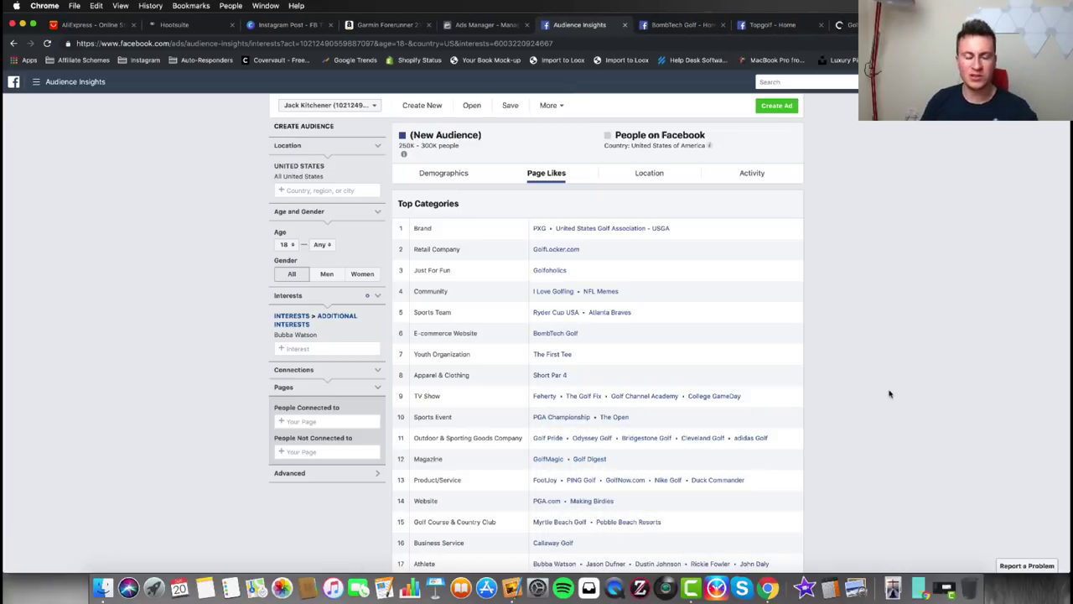
# Step: Switch to the GolfMagic page and examine its community details, photos, videos and recent posts
pyautogui.scroll(-2, 846, 449)
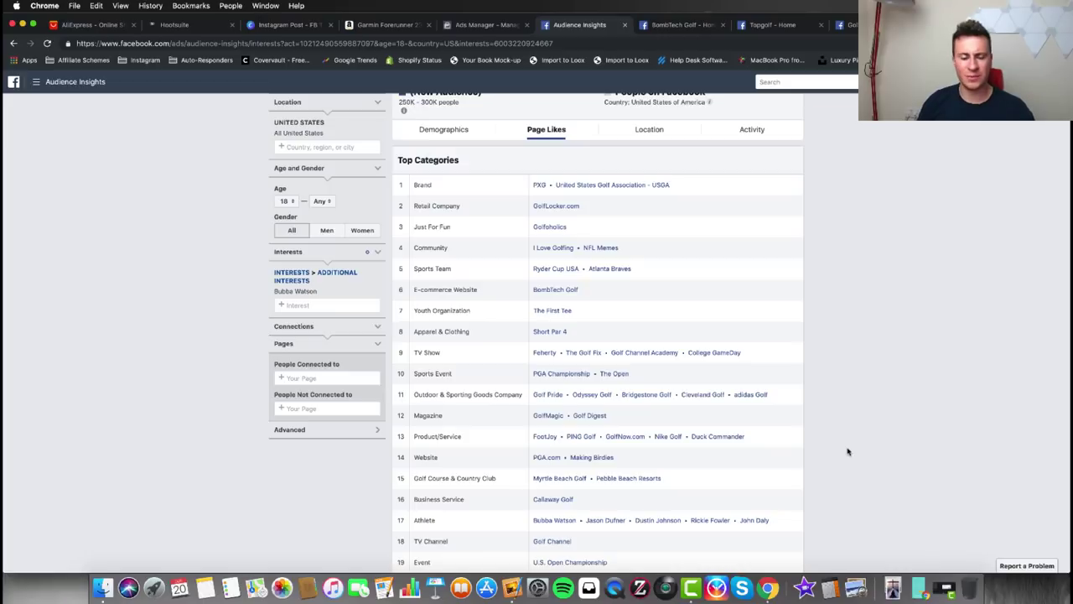
pyautogui.press('super+9')
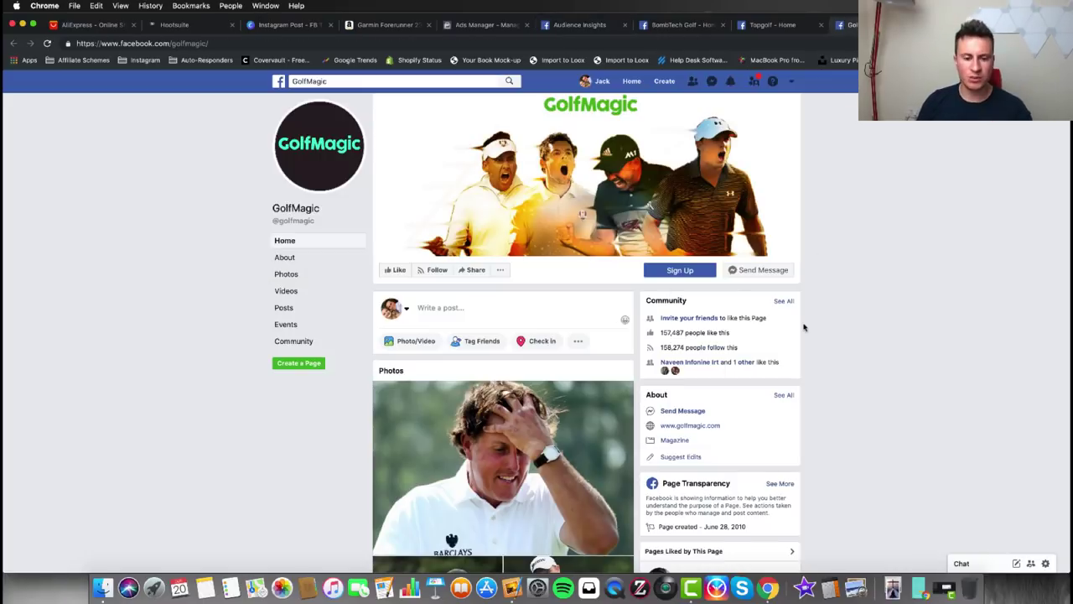
pyautogui.scroll(-10, 804, 327)
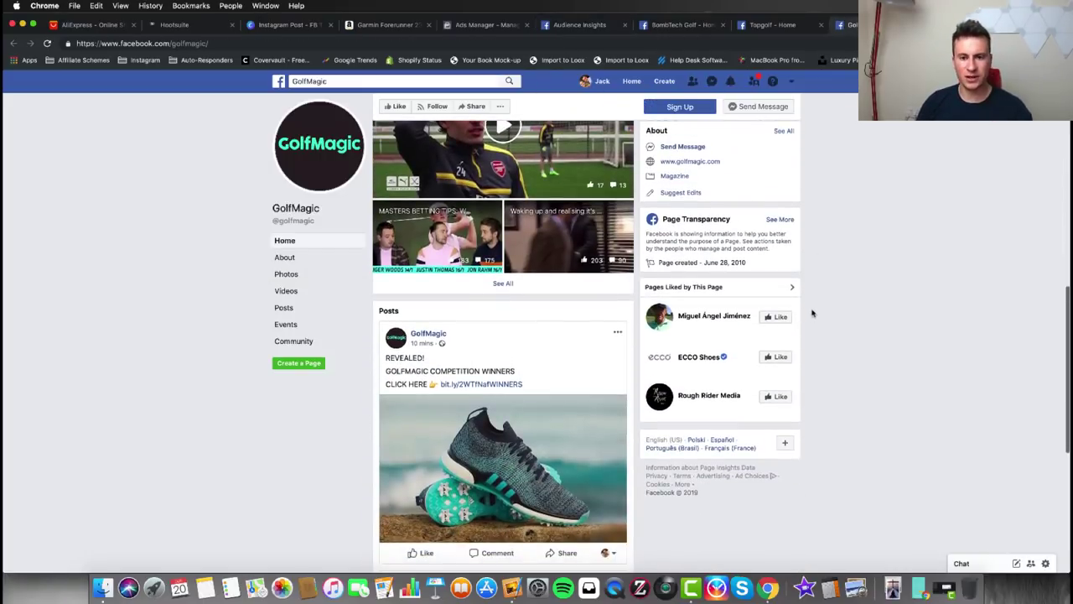
pyautogui.scroll(-5, 811, 313)
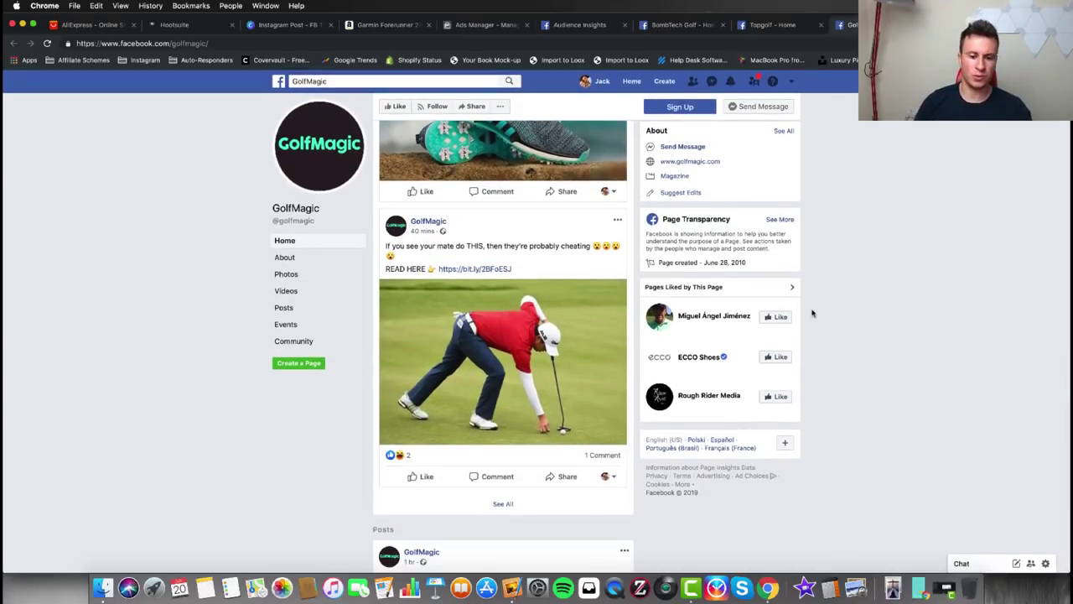
pyautogui.scroll(8, 812, 313)
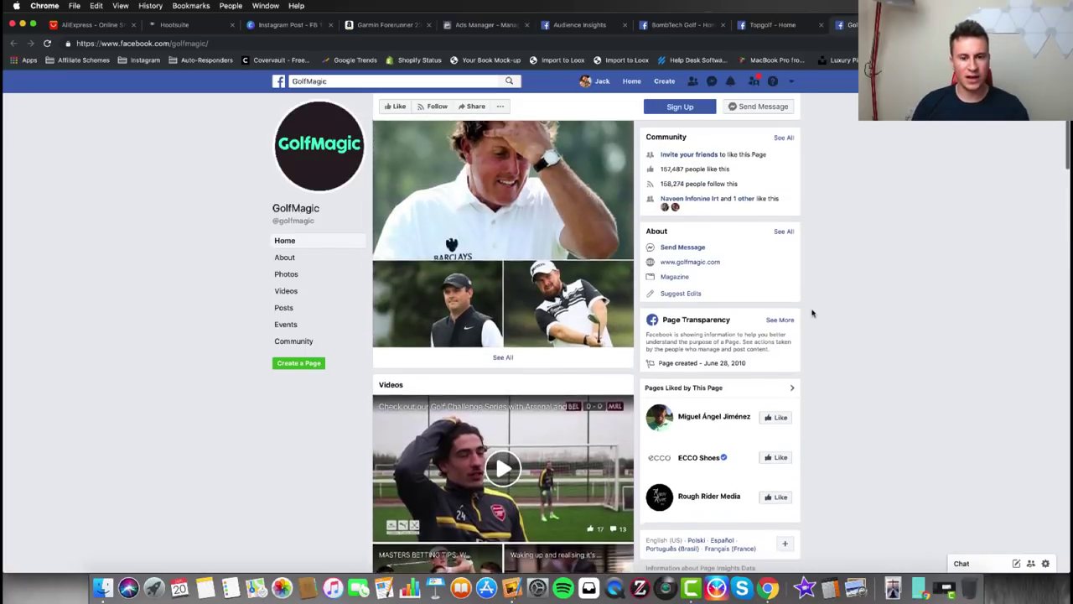
pyautogui.scroll(4, 812, 313)
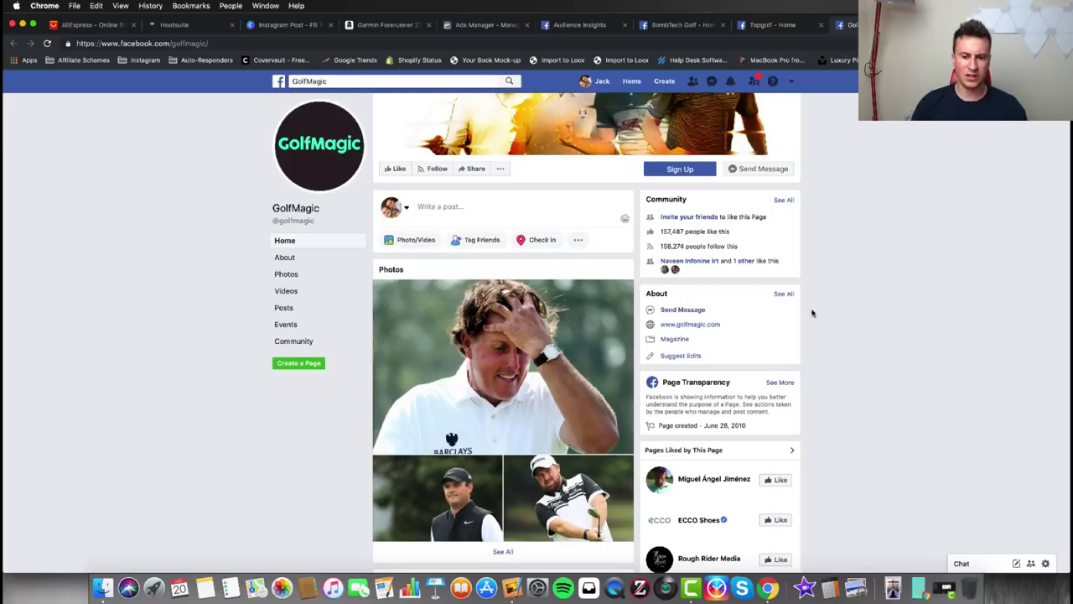
pyautogui.scroll(-9, 812, 312)
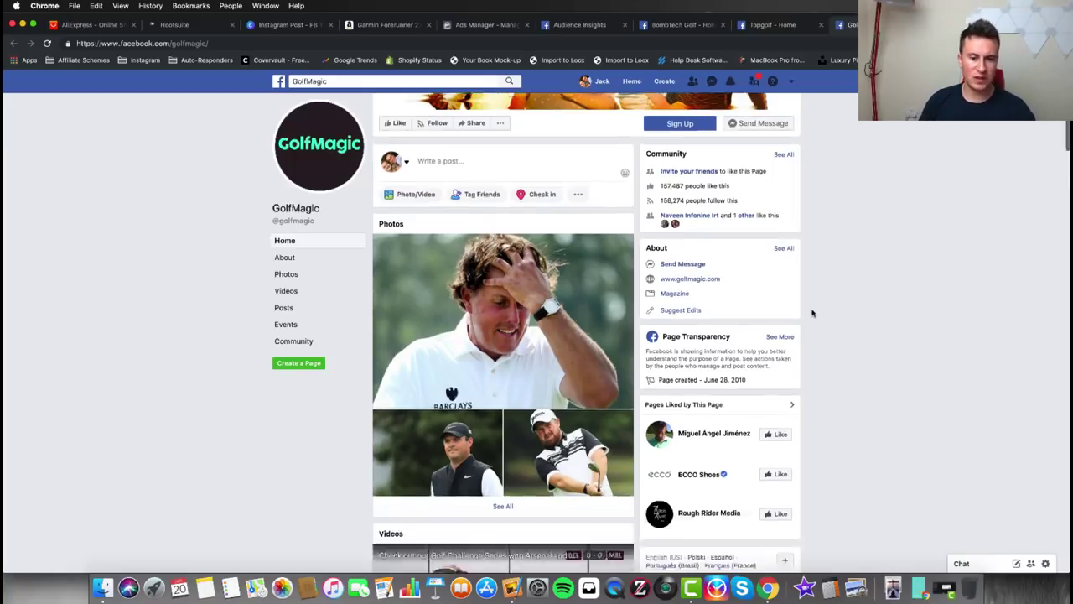
pyautogui.scroll(-4, 812, 313)
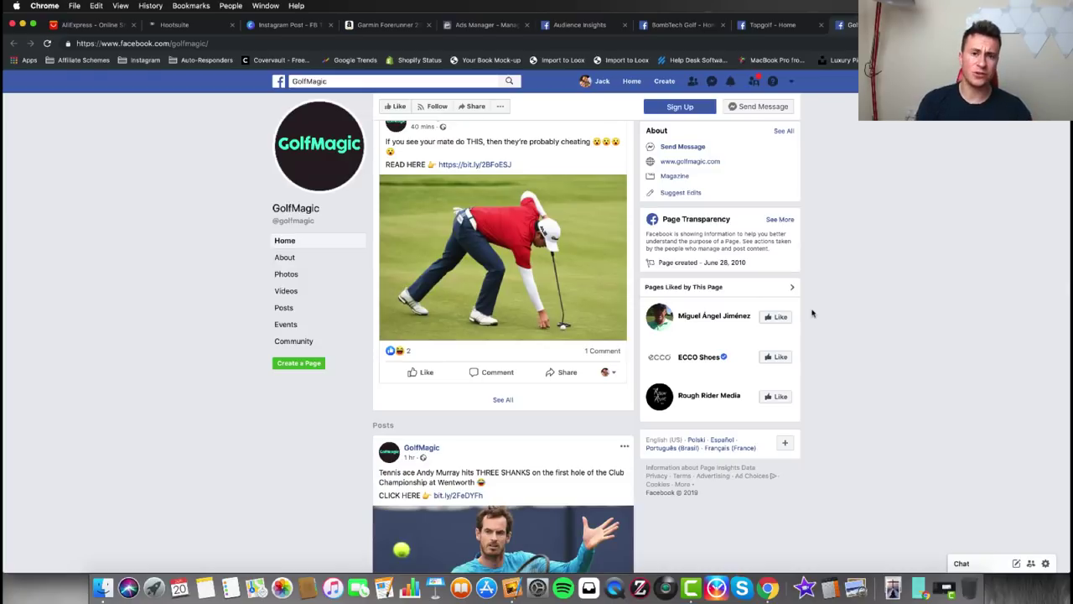
# Step: Read further down GolfMagic's recent posts on its Facebook page
pyautogui.scroll(-4, 811, 313)
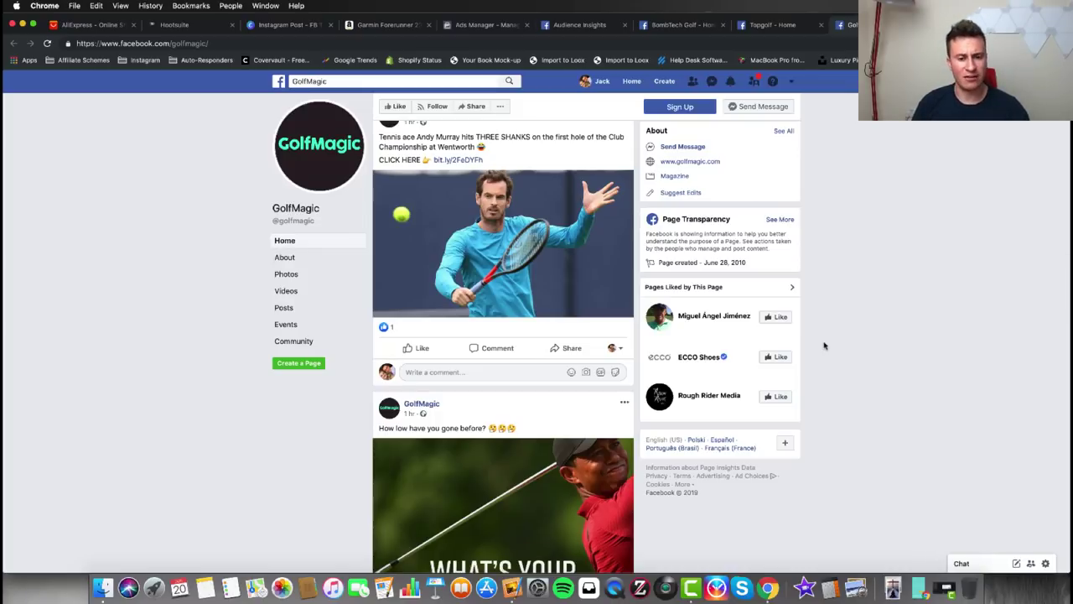
pyautogui.scroll(-5, 825, 346)
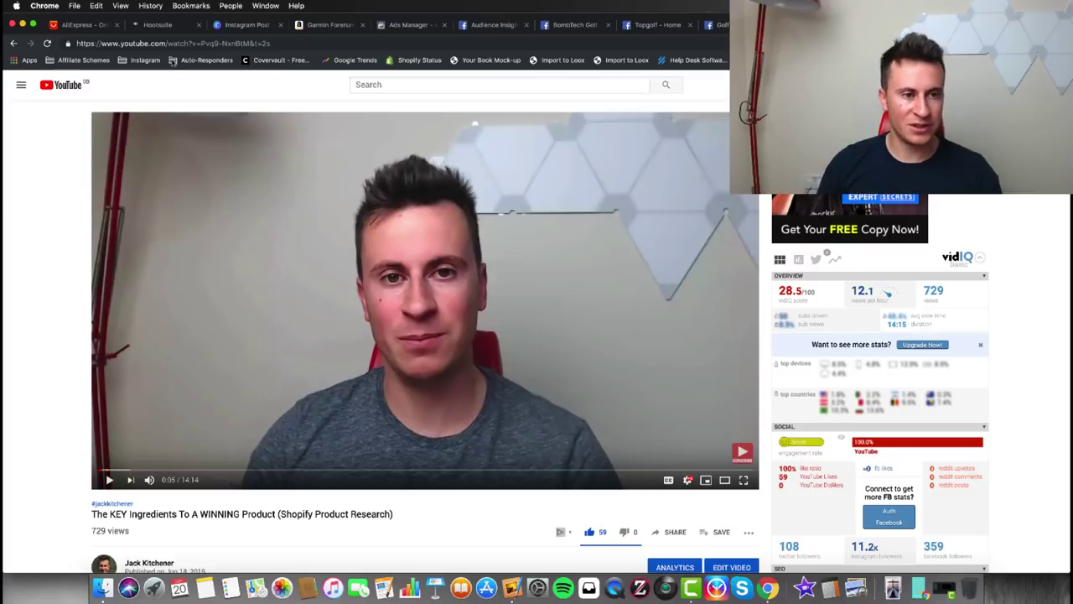
# Step: Copy the URL of the YouTube video "The KEY Ingredients To A WINNING Product" into YouTube Random Comment Picker and fetch its comments
pyautogui.click(183, 46)
pyautogui.press('super+c')
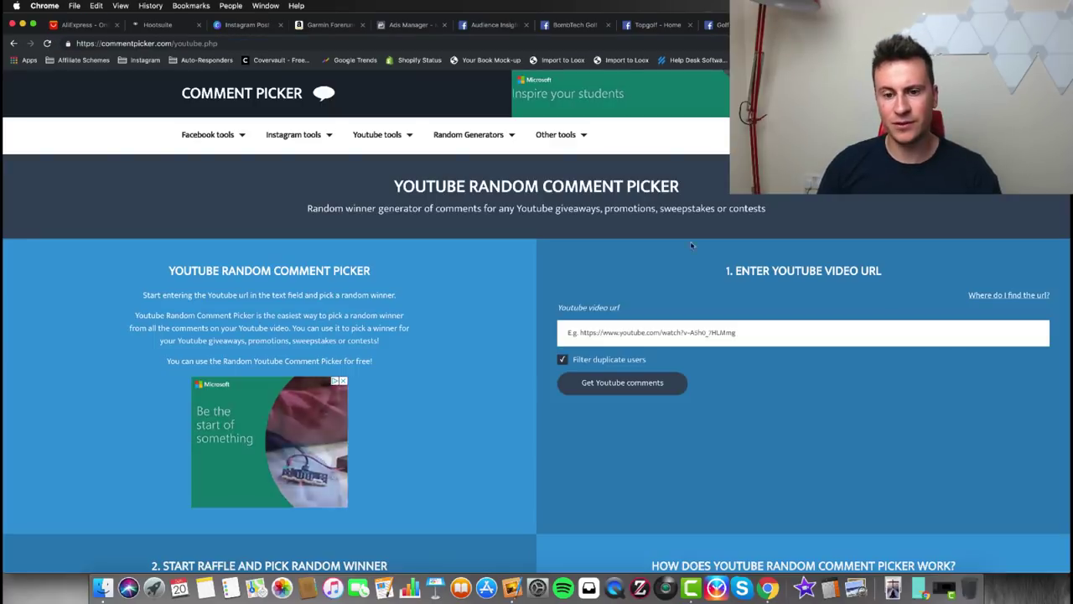
pyautogui.click(596, 333)
pyautogui.press('super+v')
pyautogui.click(595, 385)
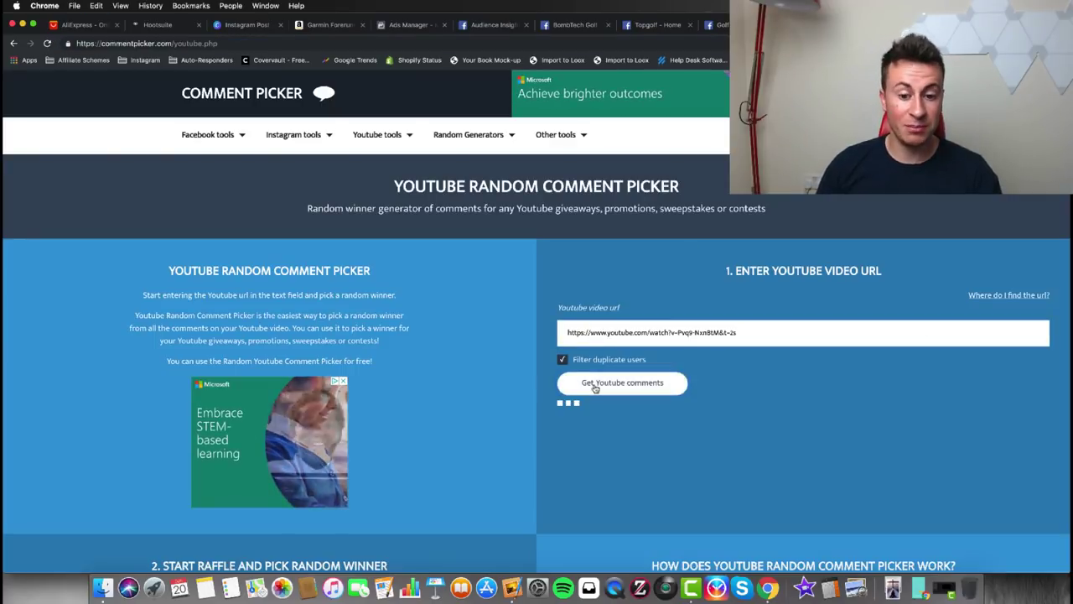
# Step: Start the raffle to pick a random winner among the commenters and view the winning comment
pyautogui.scroll(-2, 503, 394)
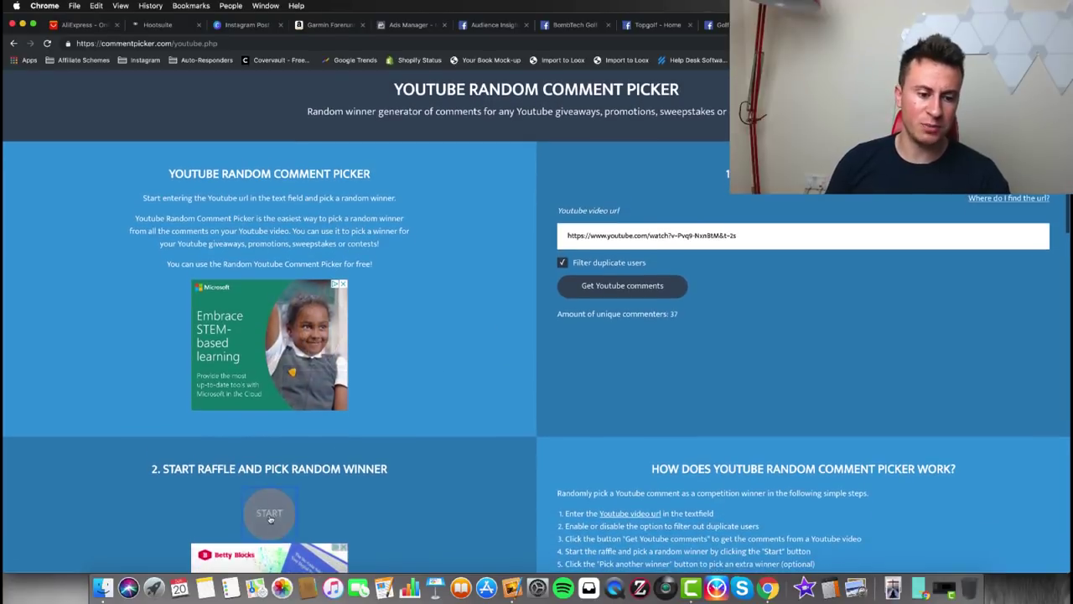
pyautogui.click(270, 513)
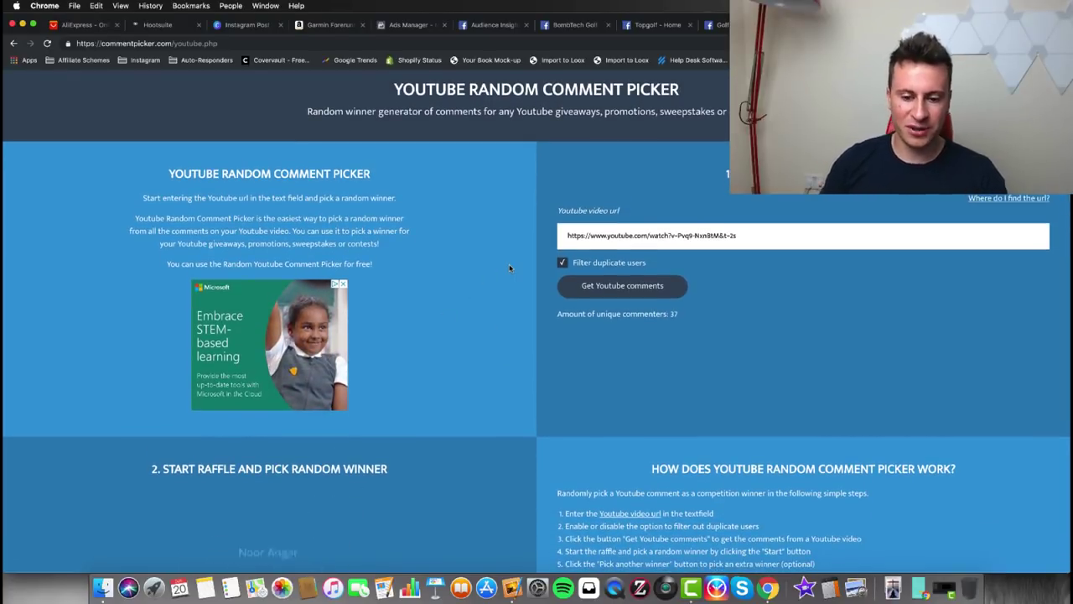
pyautogui.scroll(-3, 509, 267)
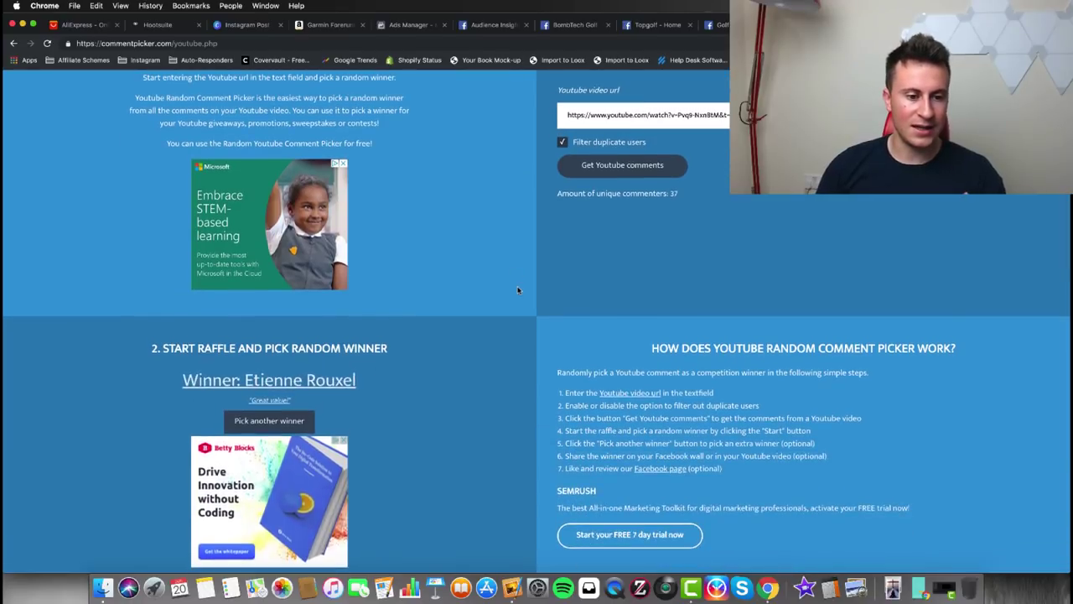